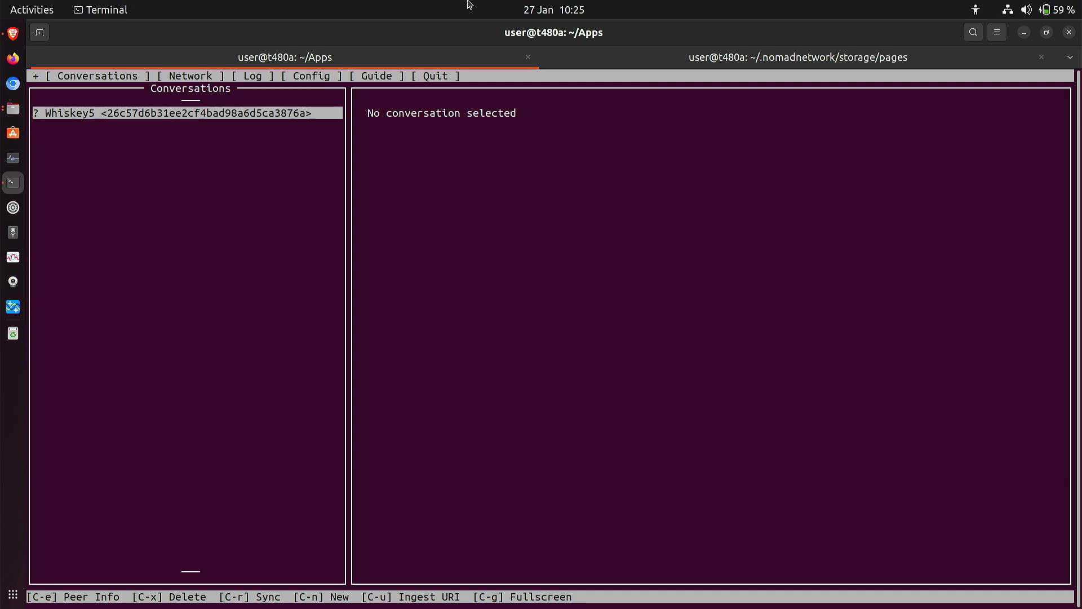
Switch from the running nomadnet terminal to the Files window
{"action": "key", "text": "alt+Tab"}
{"action": "key", "text": "alt+Tab"}
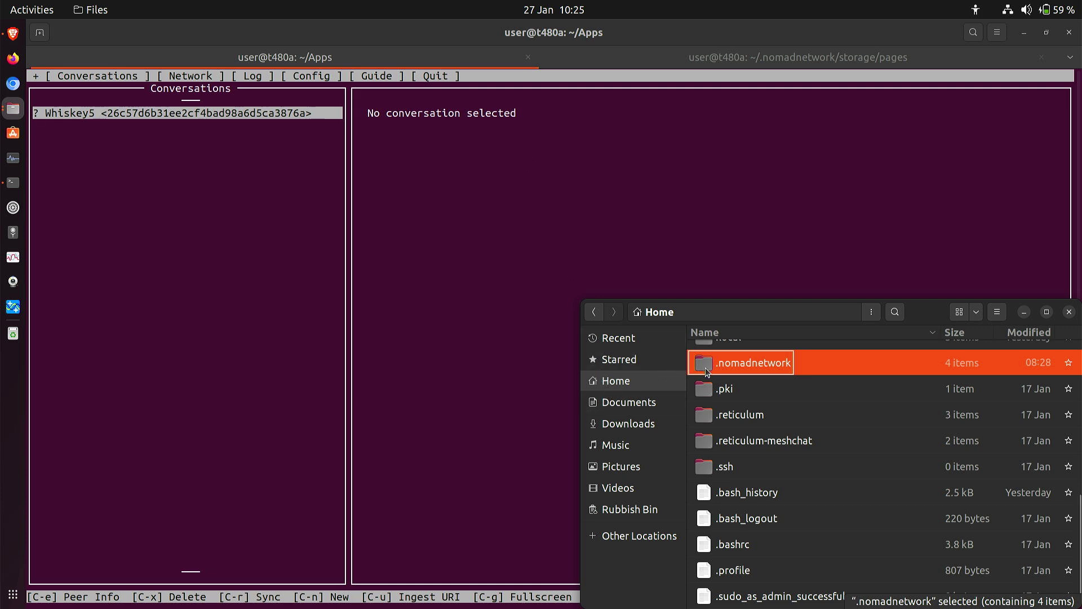
Open the hidden .nomadnetwork folder's config file in Text Editor
{"action": "left_click", "coordinate": [998, 314]}
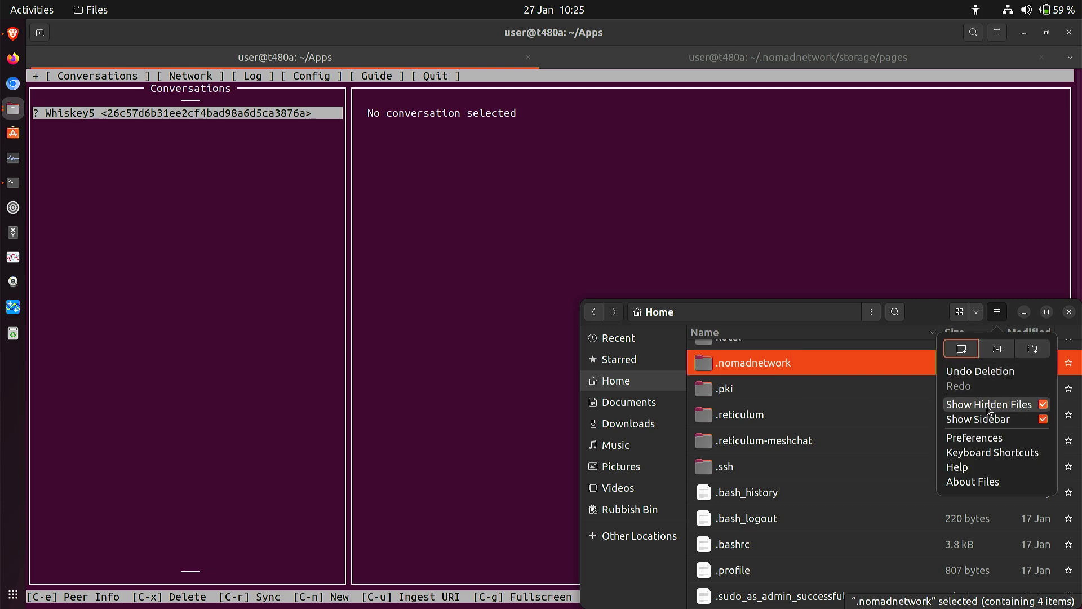
{"action": "left_click", "coordinate": [998, 313]}
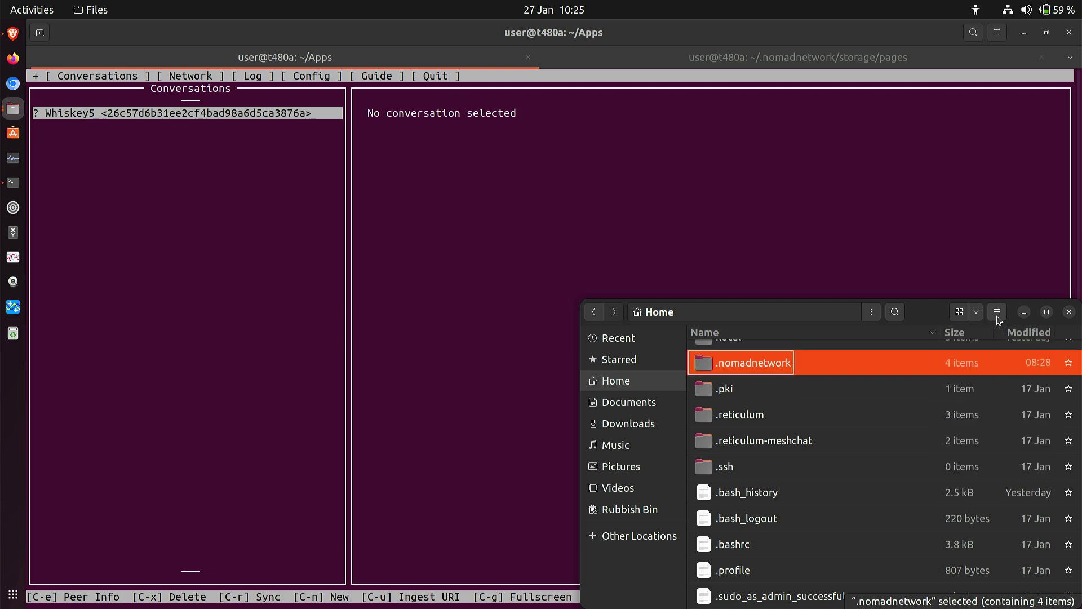
{"action": "double_click", "coordinate": [700, 370]}
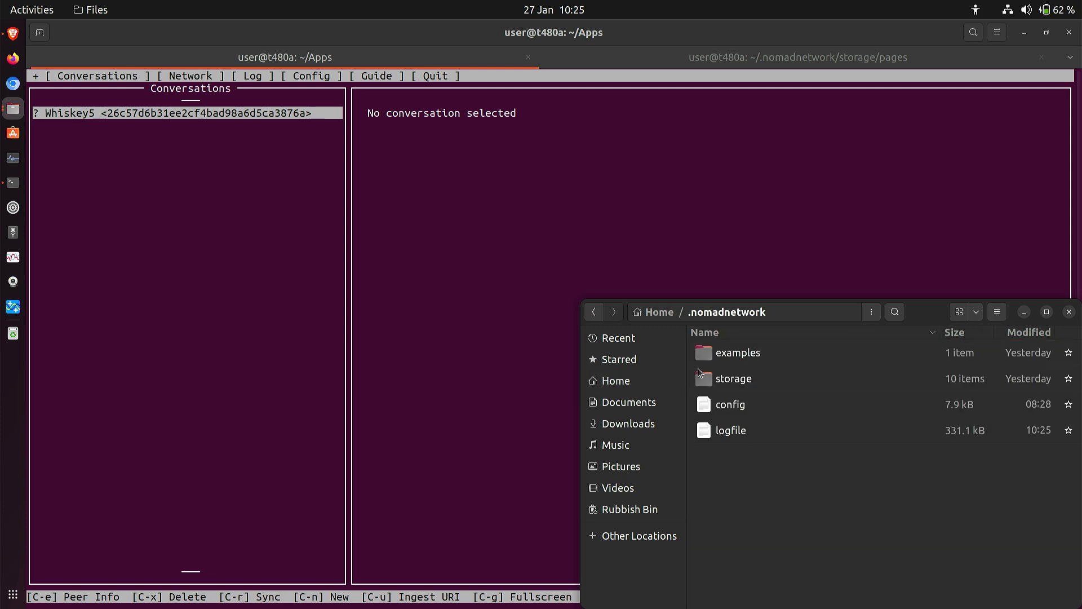
{"action": "double_click", "coordinate": [710, 410]}
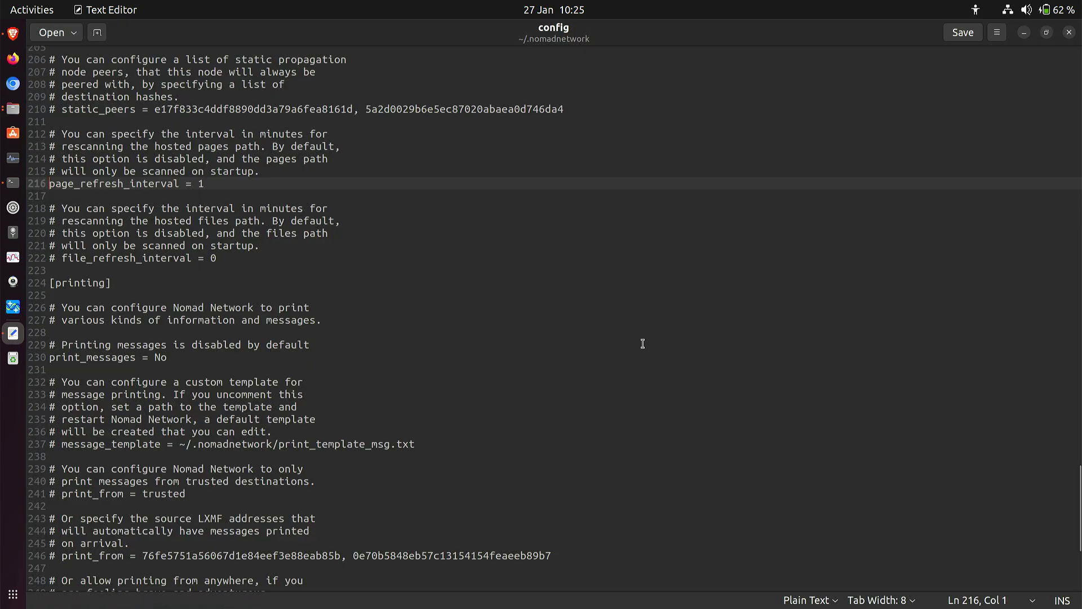
{"action": "scroll", "coordinate": [651, 264], "scroll_direction": "up", "scroll_amount": 20}
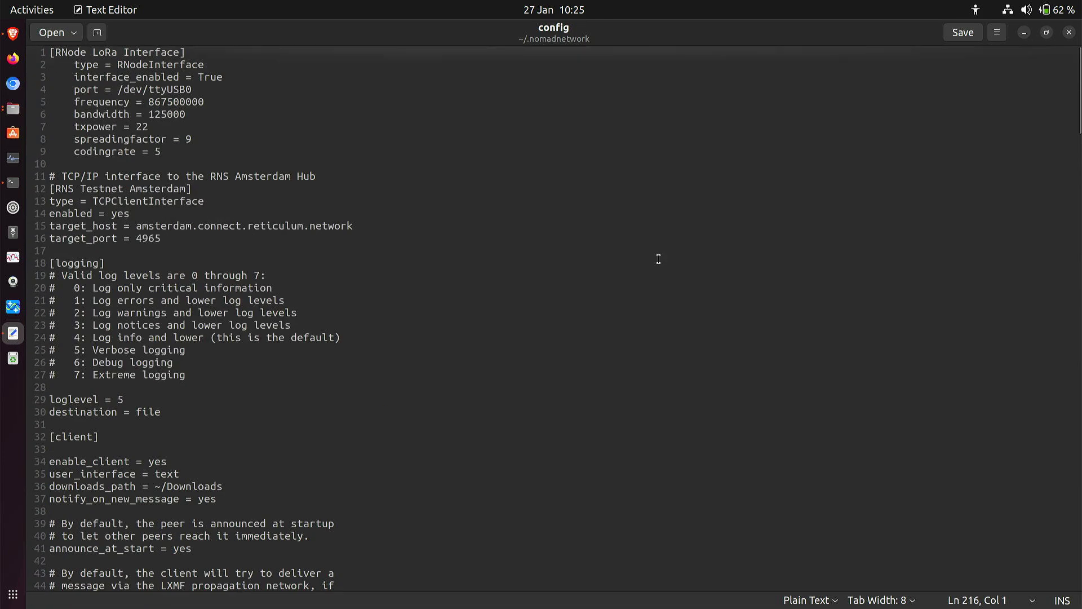
{"action": "scroll", "coordinate": [657, 257], "scroll_direction": "down", "scroll_amount": 15}
{"action": "scroll", "coordinate": [657, 257], "scroll_direction": "up", "scroll_amount": 15}
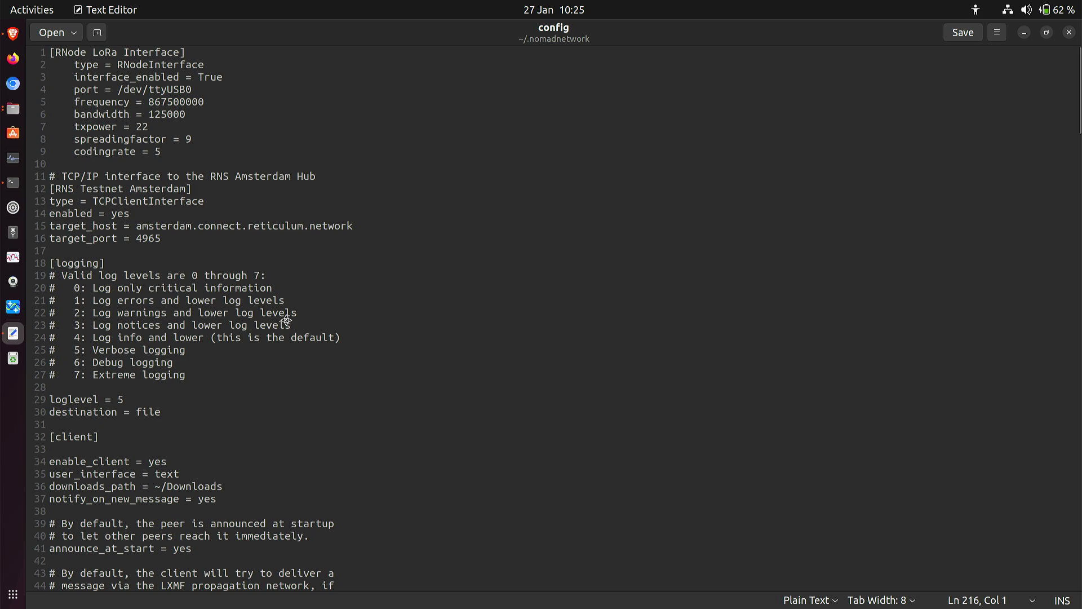
{"action": "scroll", "coordinate": [286, 319], "scroll_direction": "down", "scroll_amount": 20}
{"action": "scroll", "coordinate": [286, 320], "scroll_direction": "down", "scroll_amount": 18}
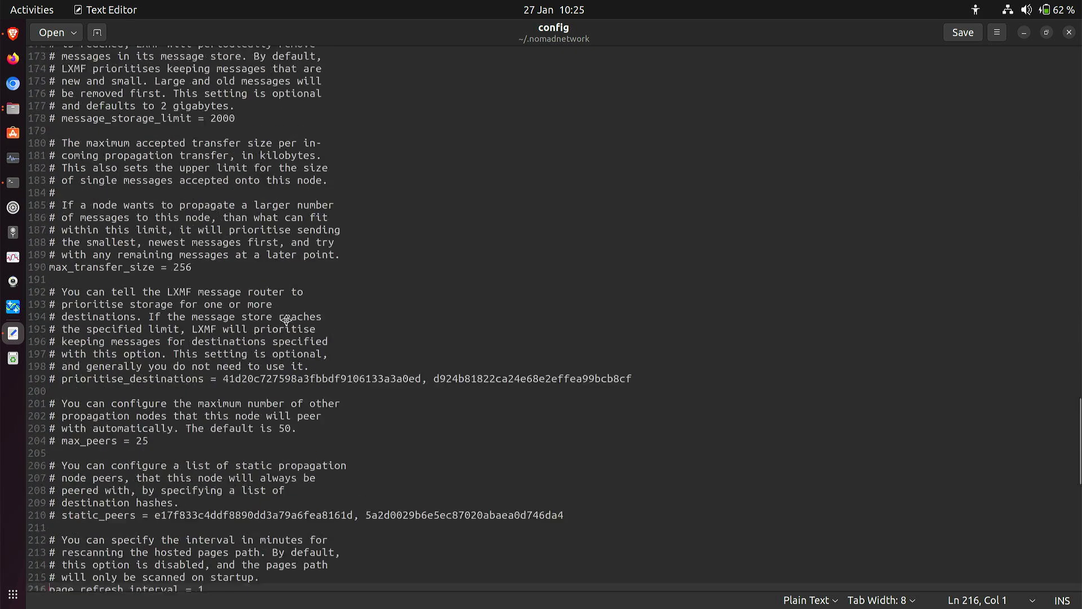
{"action": "scroll", "coordinate": [286, 319], "scroll_direction": "down", "scroll_amount": 1}
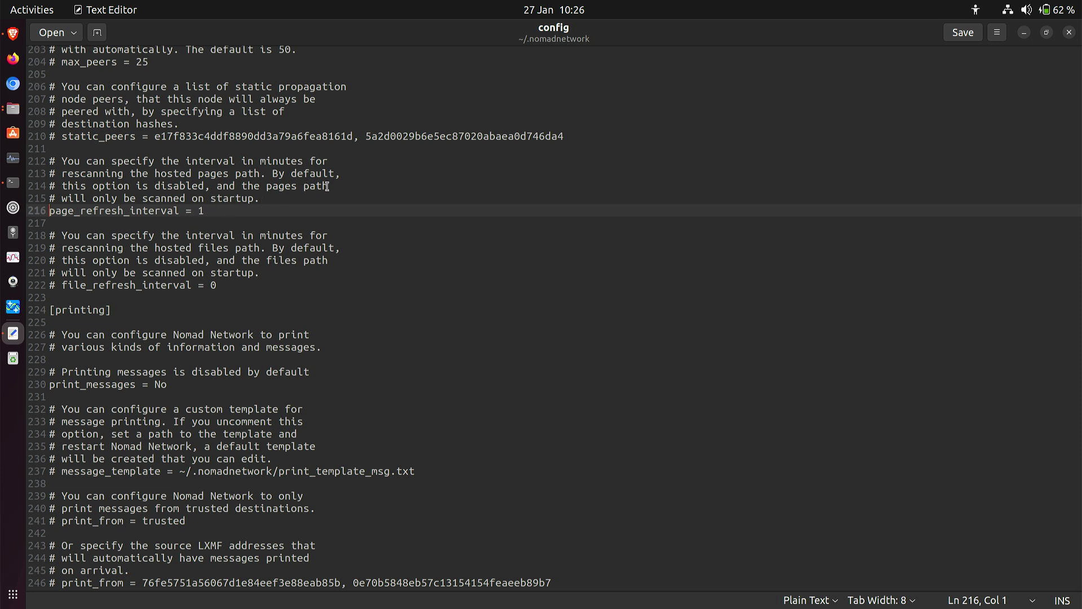
{"action": "scroll", "coordinate": [401, 192], "scroll_direction": "up", "scroll_amount": 12}
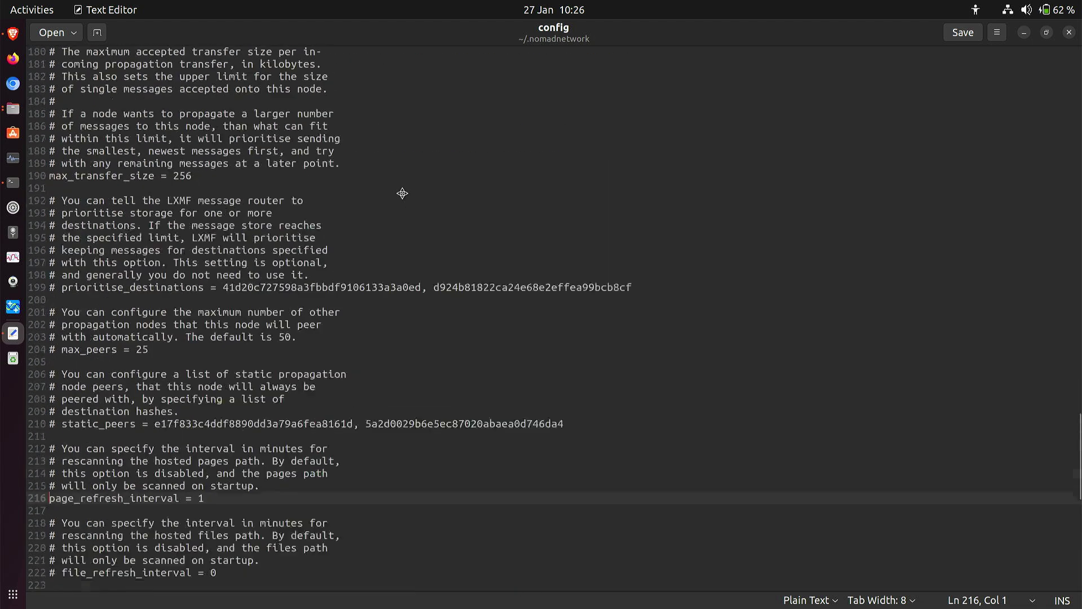
{"action": "scroll", "coordinate": [401, 192], "scroll_direction": "up", "scroll_amount": 15}
{"action": "scroll", "coordinate": [402, 194], "scroll_direction": "down", "scroll_amount": 4}
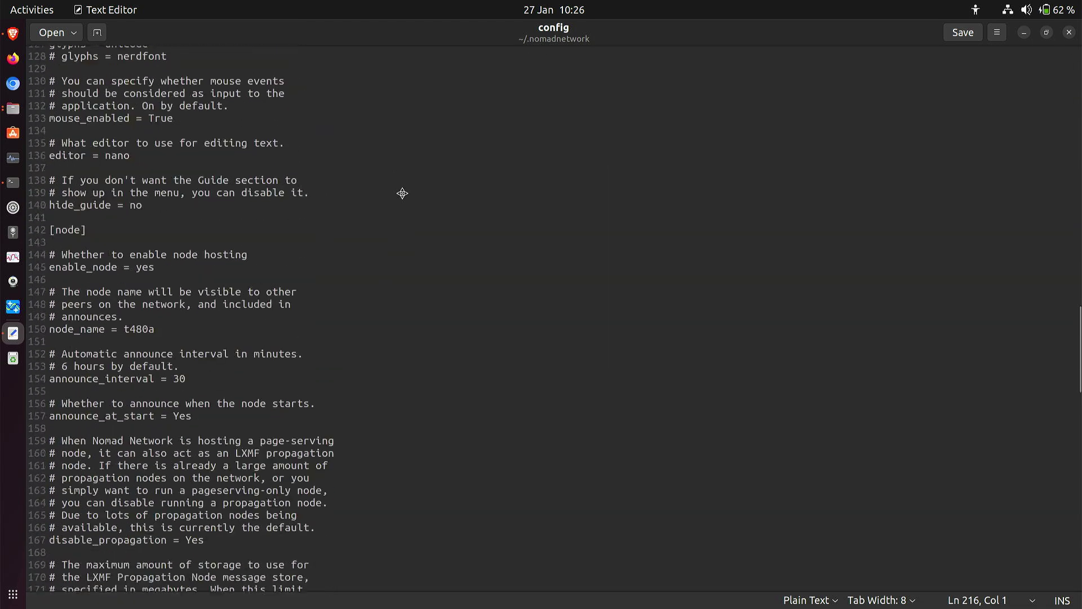
{"action": "scroll", "coordinate": [402, 193], "scroll_direction": "down", "scroll_amount": 3}
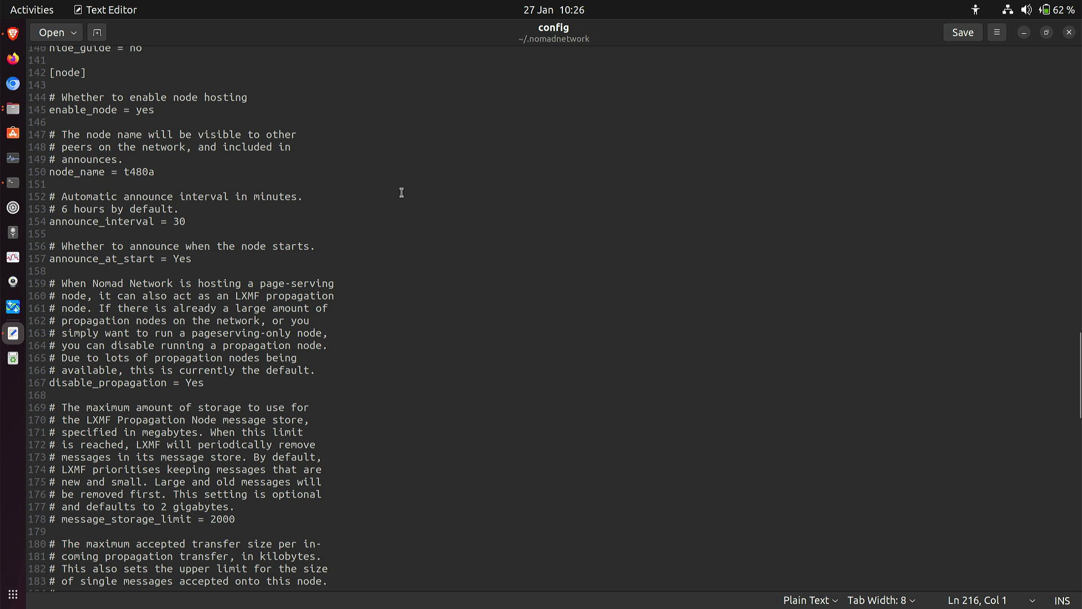
{"action": "scroll", "coordinate": [401, 192], "scroll_direction": "down", "scroll_amount": 1}
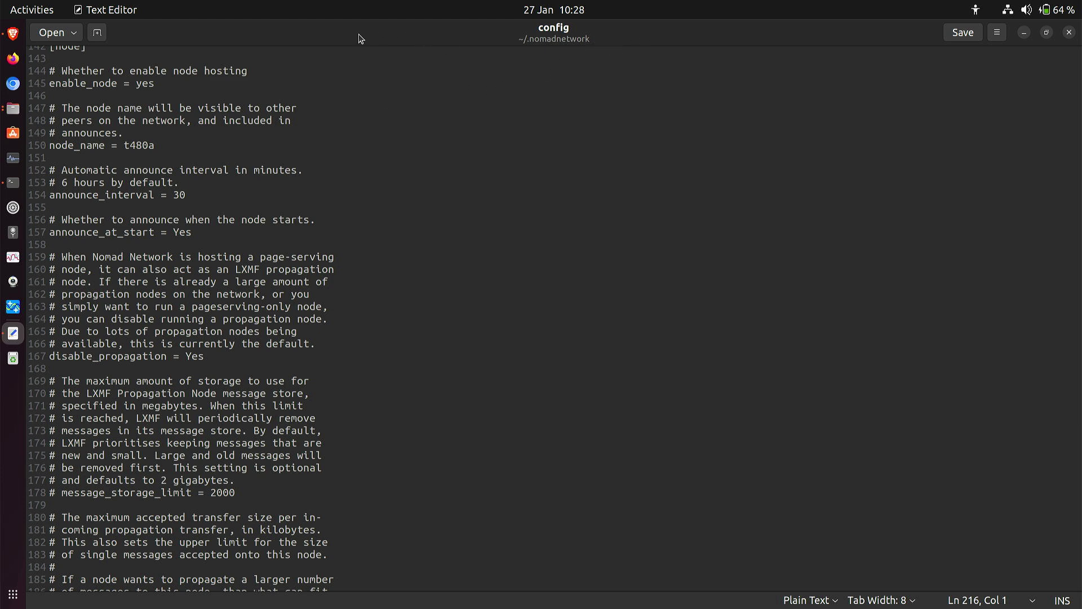
Go to the terminal tab with a shell in ~/.nomadnetwork/storage/pages
{"action": "key", "text": "alt+Tab"}
{"action": "key", "text": "alt+Tab"}
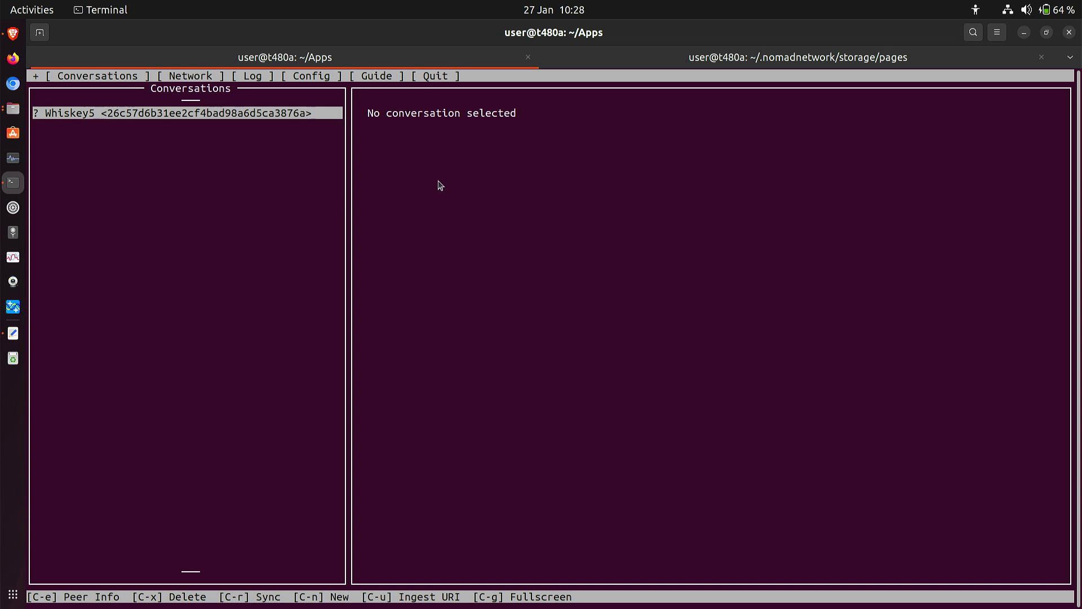
{"action": "left_click", "coordinate": [606, 58]}
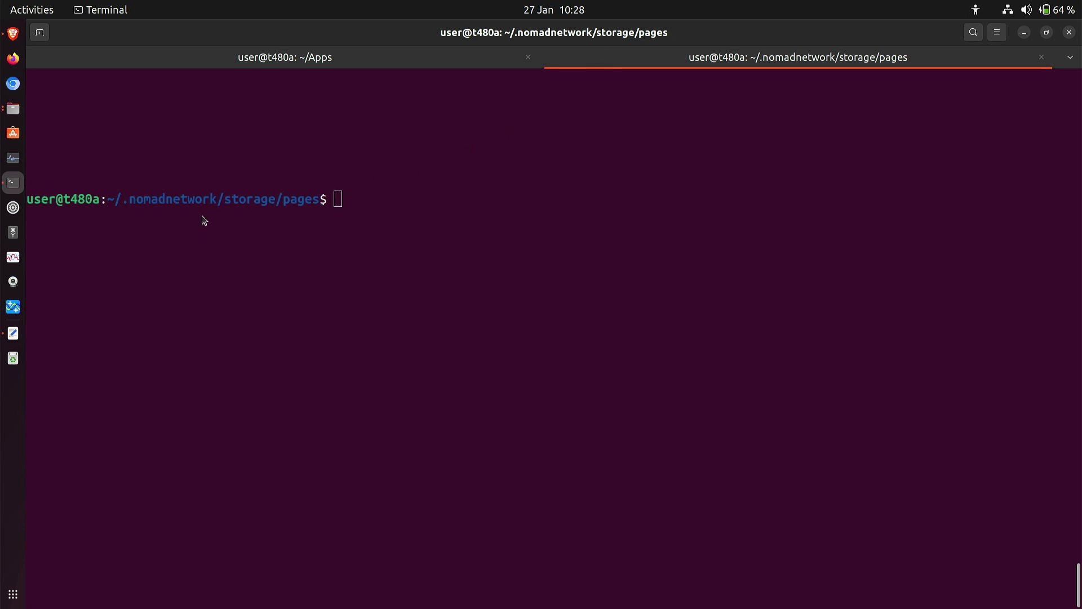
Browse to .nomadnetwork/storage/pages in Files, confirm it is empty, and return to the terminal
{"action": "key", "text": "alt+Tab"}
{"action": "key", "text": "alt+Tab"}
{"action": "key", "text": "alt+Tab"}
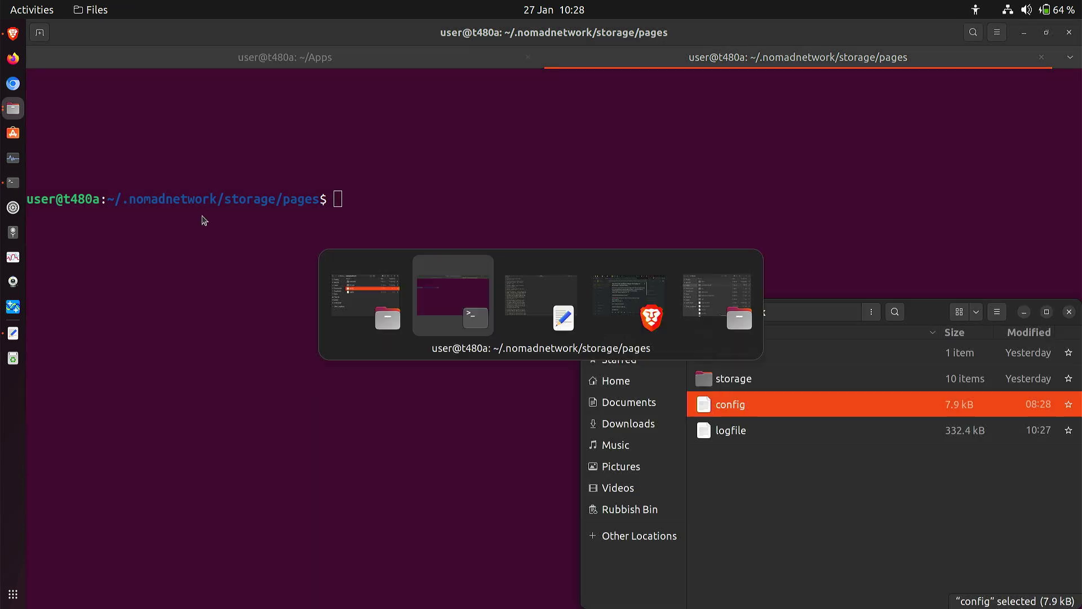
{"action": "key", "text": "alt+Tab"}
{"action": "key", "text": "alt+Tab"}
{"action": "key", "text": "alt+Tab"}
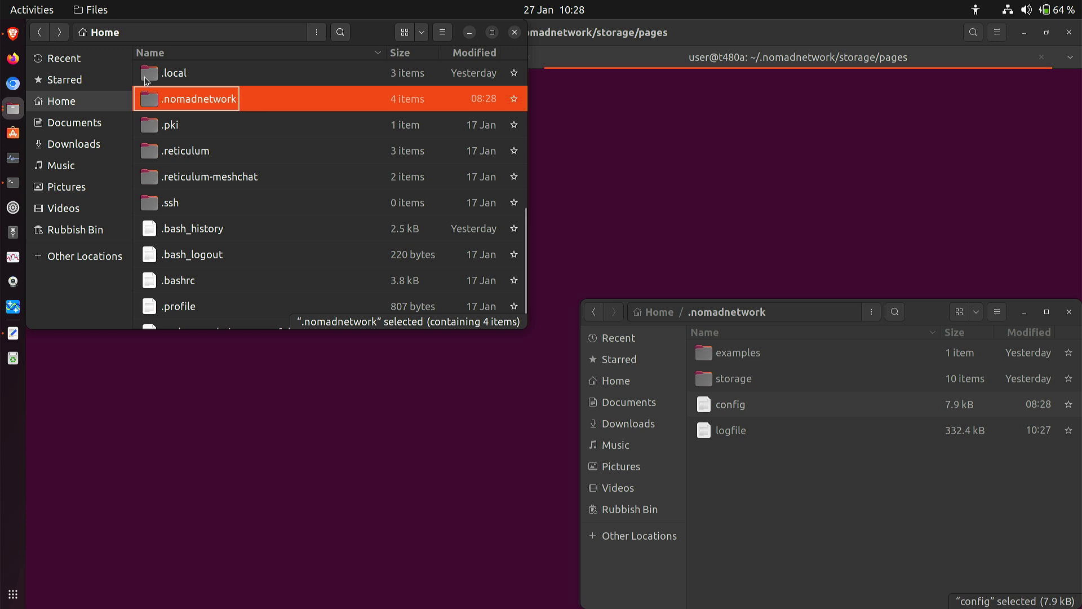
{"action": "double_click", "coordinate": [150, 101]}
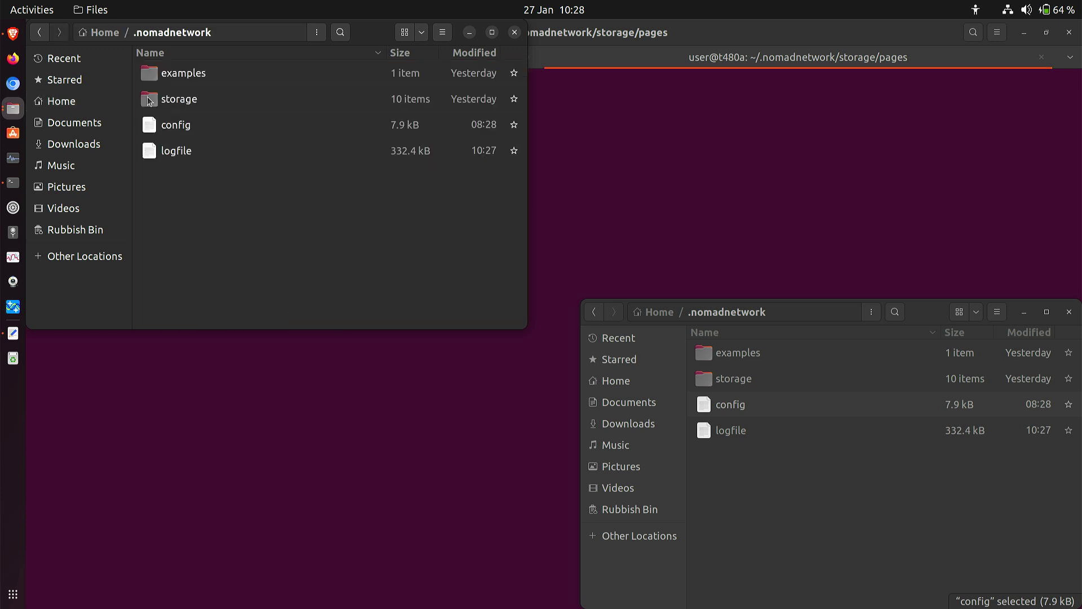
{"action": "double_click", "coordinate": [151, 101]}
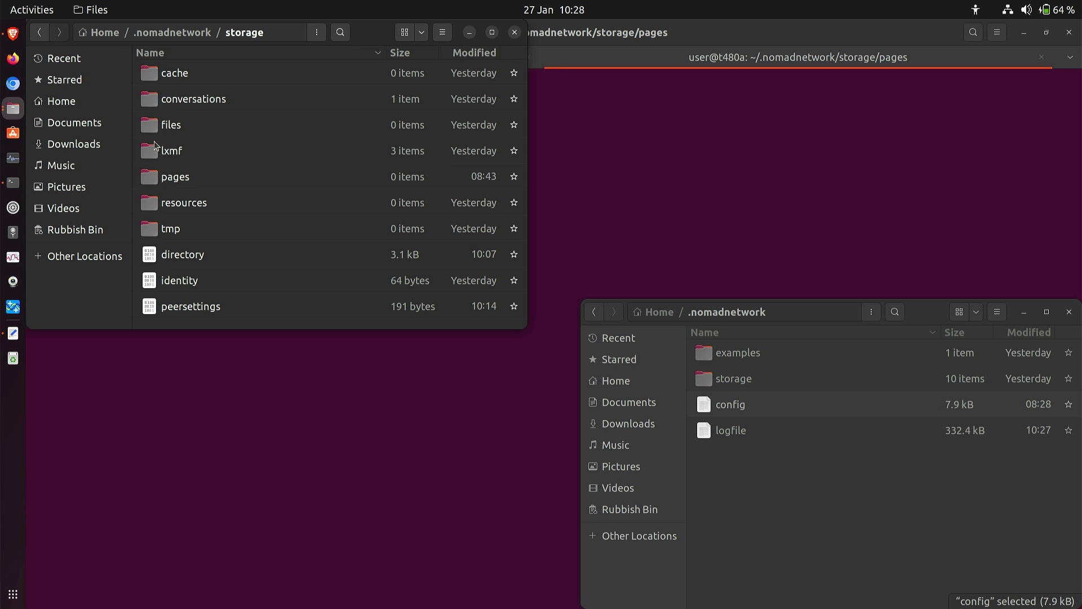
{"action": "double_click", "coordinate": [156, 178]}
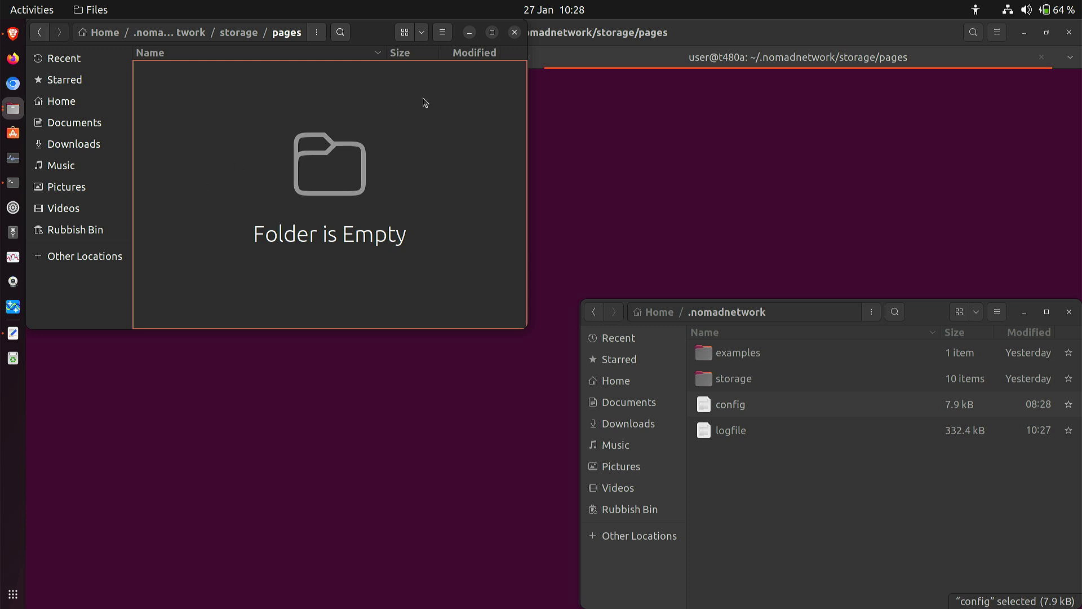
{"action": "left_click", "coordinate": [637, 48]}
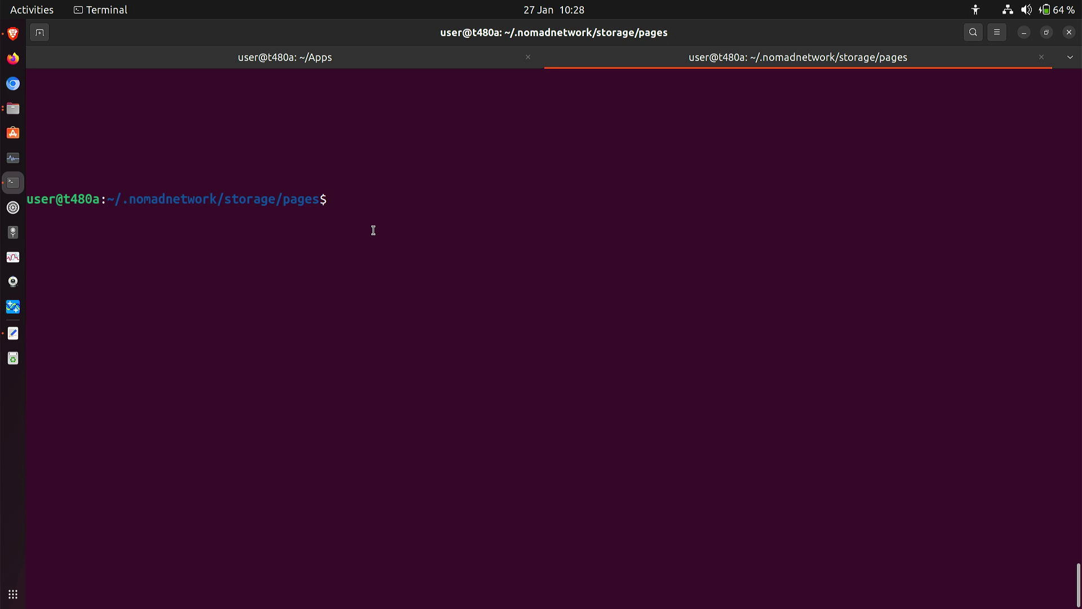
Create a new index.mu file in nano with 'nano index.mu'
{"action": "type", "text": "nano index.mu"}
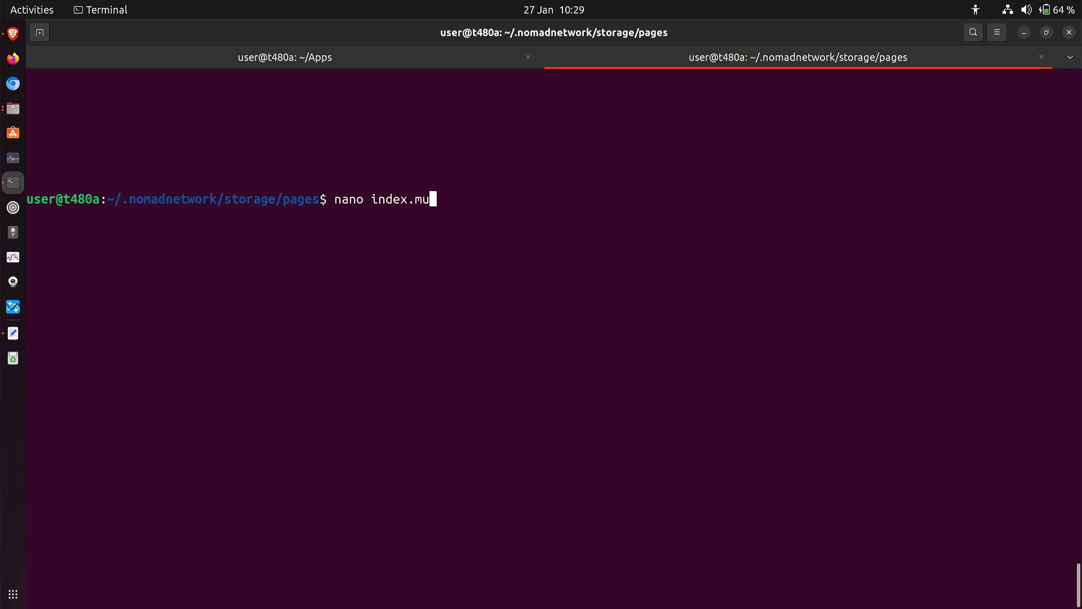
{"action": "key", "text": "Return"}
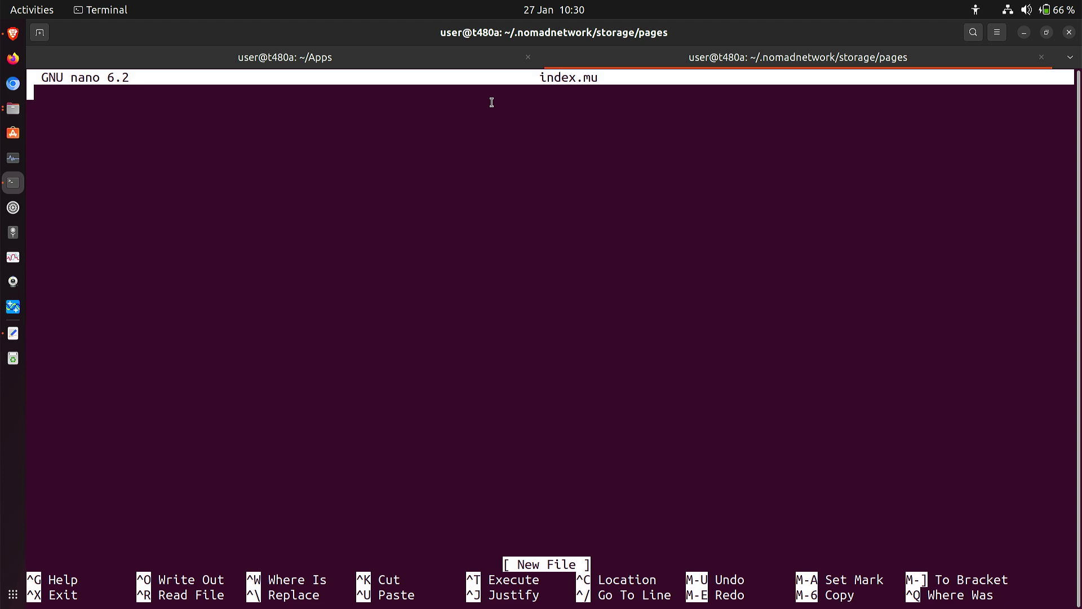
Write 'Hello World !' into index.mu, save it, and return to the Nomad Network tab
{"action": "type", "text": "Hello World !"}
{"action": "key", "text": "ctrl+o"}
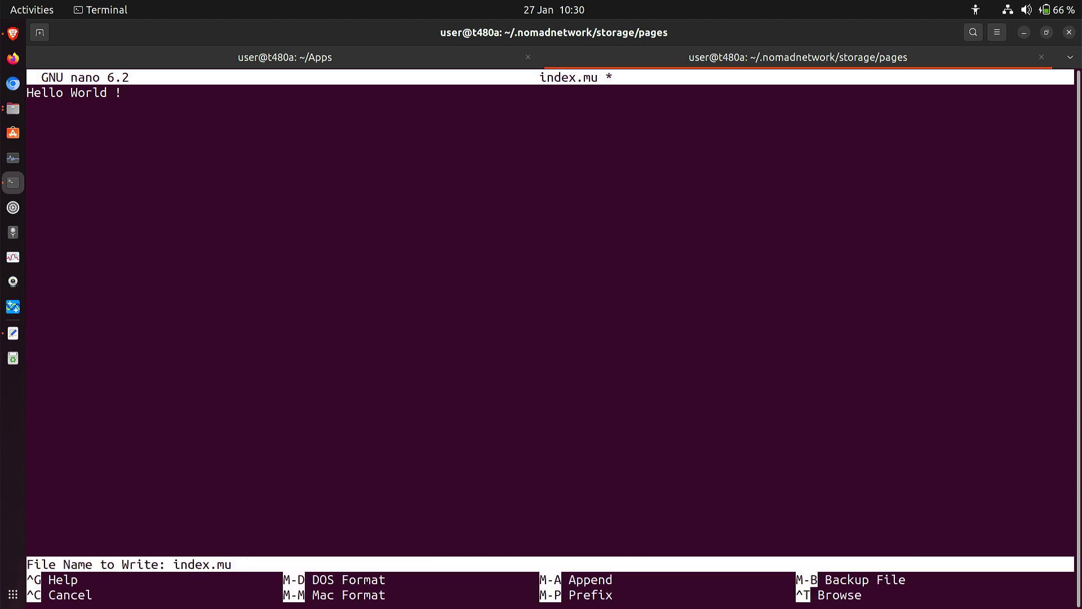
{"action": "key", "text": "Return"}
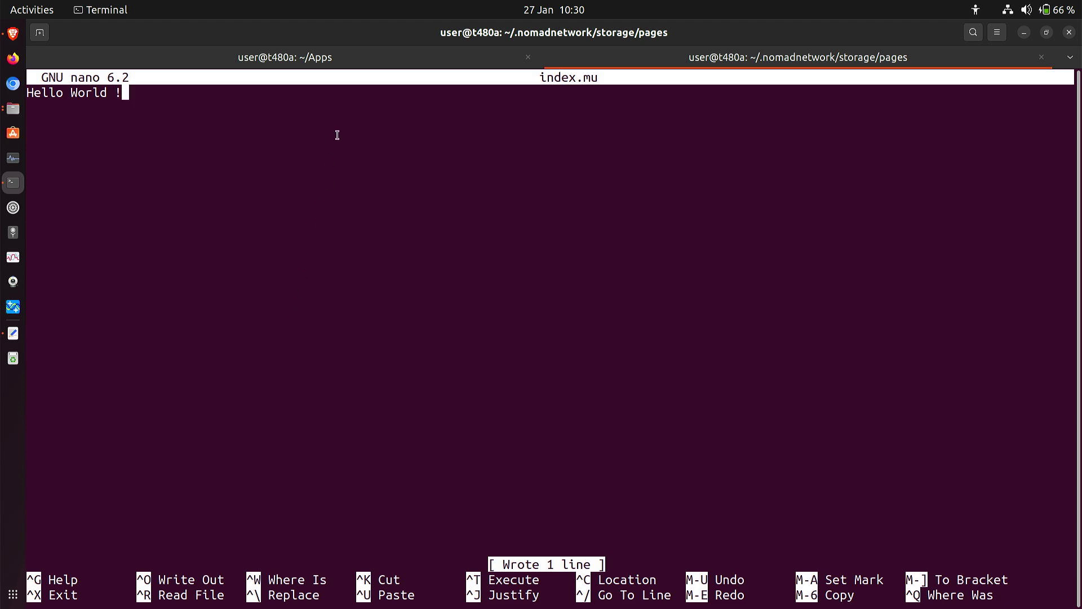
{"action": "left_click", "coordinate": [347, 60]}
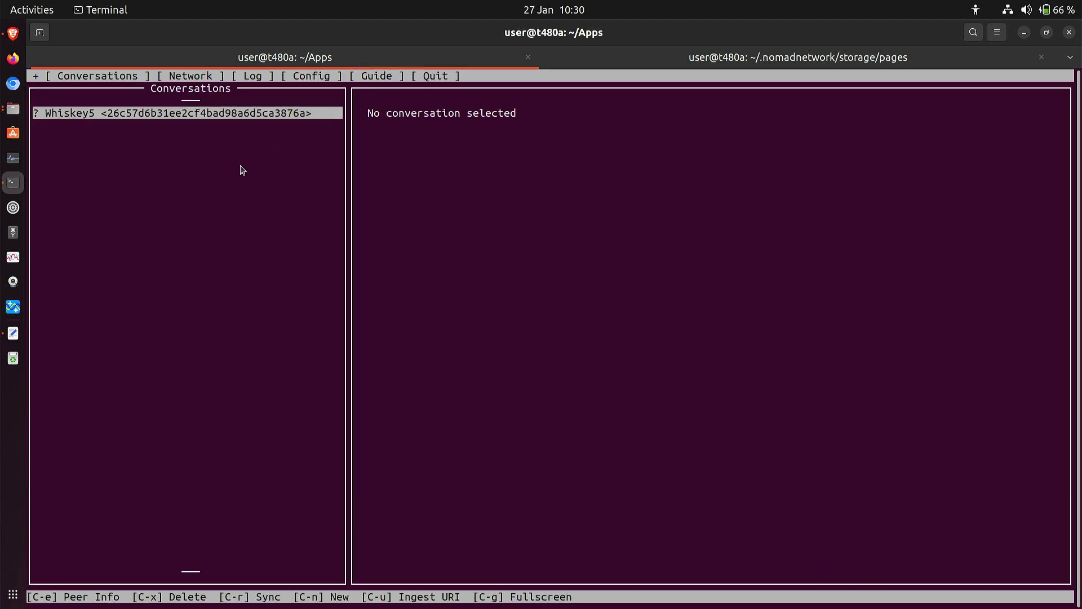
Show the Network screen's Announce Stream and this node's Local Node Info
{"action": "left_click", "coordinate": [207, 75]}
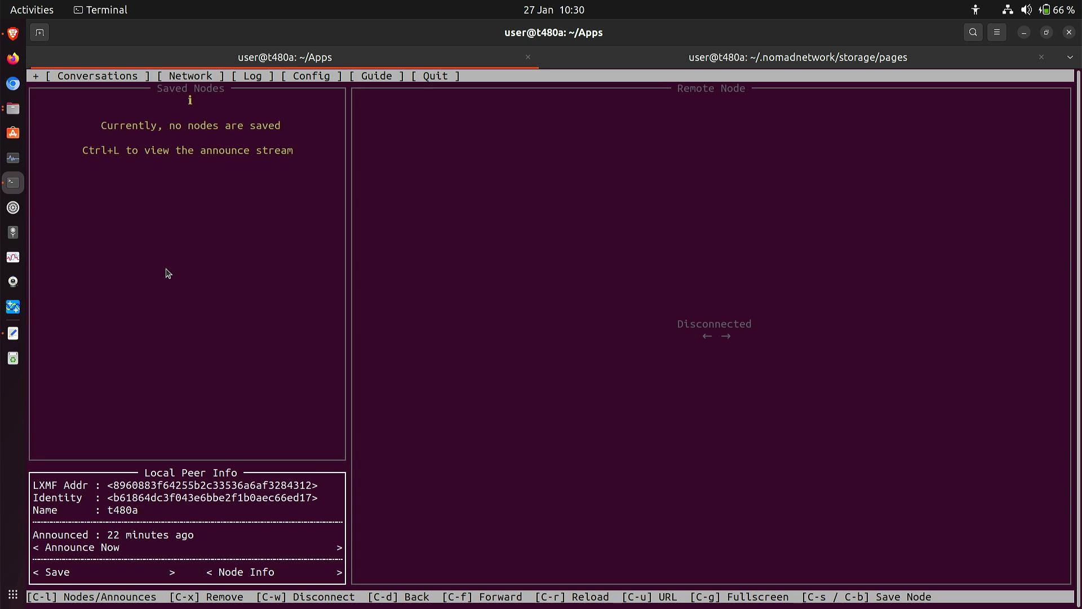
{"action": "key", "text": "ctrl+l"}
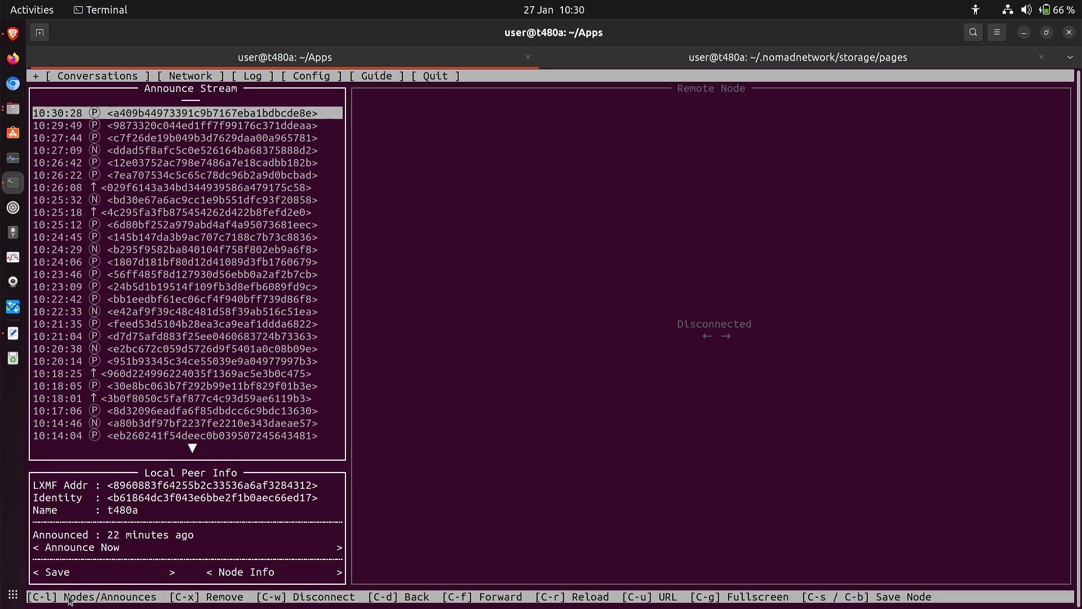
{"action": "scroll", "coordinate": [168, 299], "scroll_direction": "down", "scroll_amount": 7}
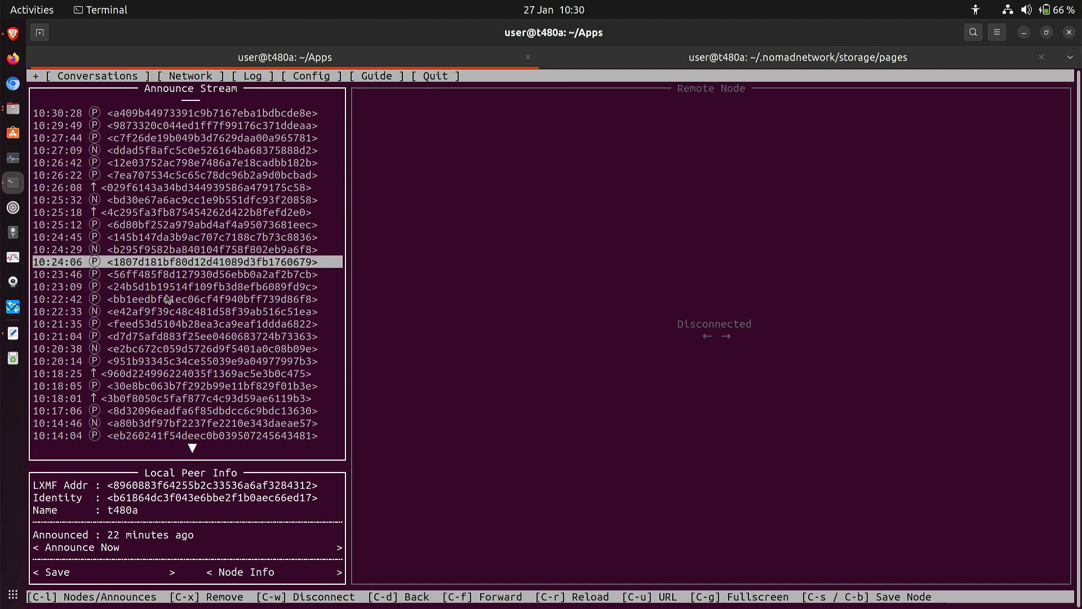
{"action": "scroll", "coordinate": [167, 299], "scroll_direction": "down", "scroll_amount": 10}
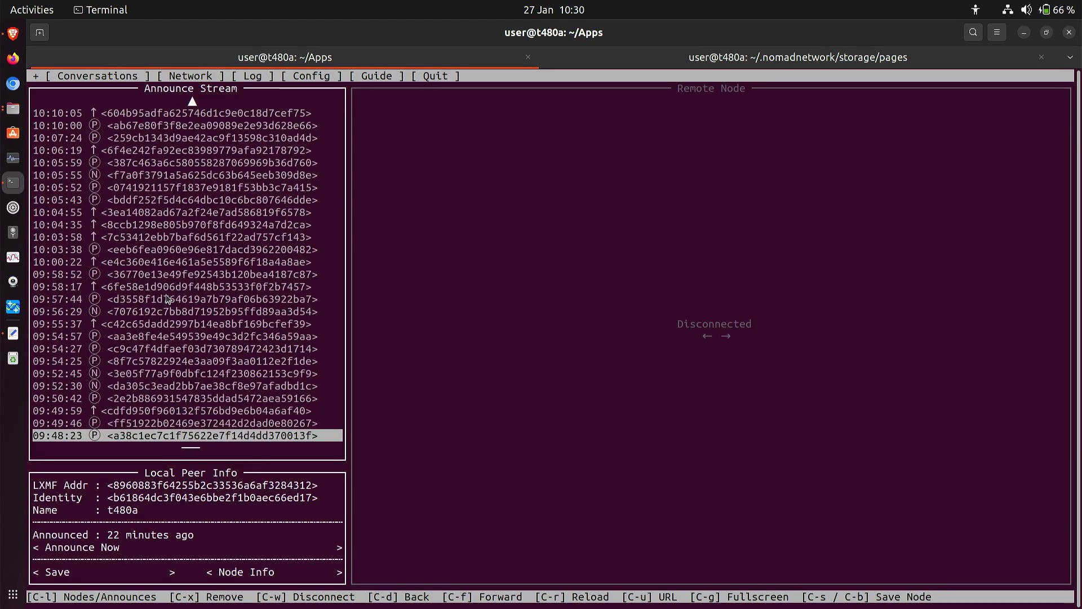
{"action": "scroll", "coordinate": [168, 299], "scroll_direction": "up", "scroll_amount": 17}
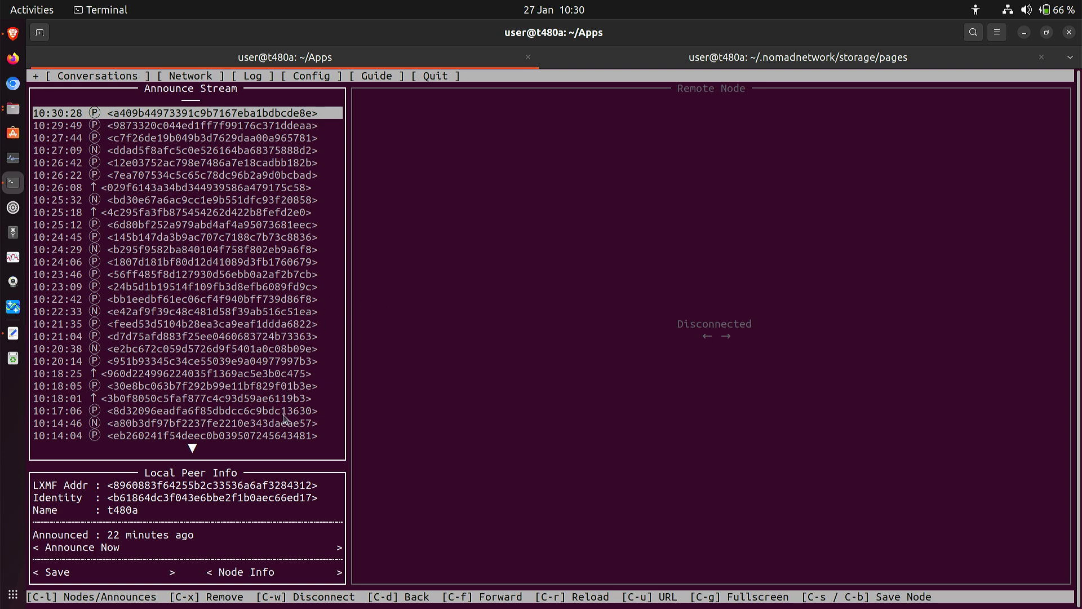
{"action": "left_click", "coordinate": [254, 573]}
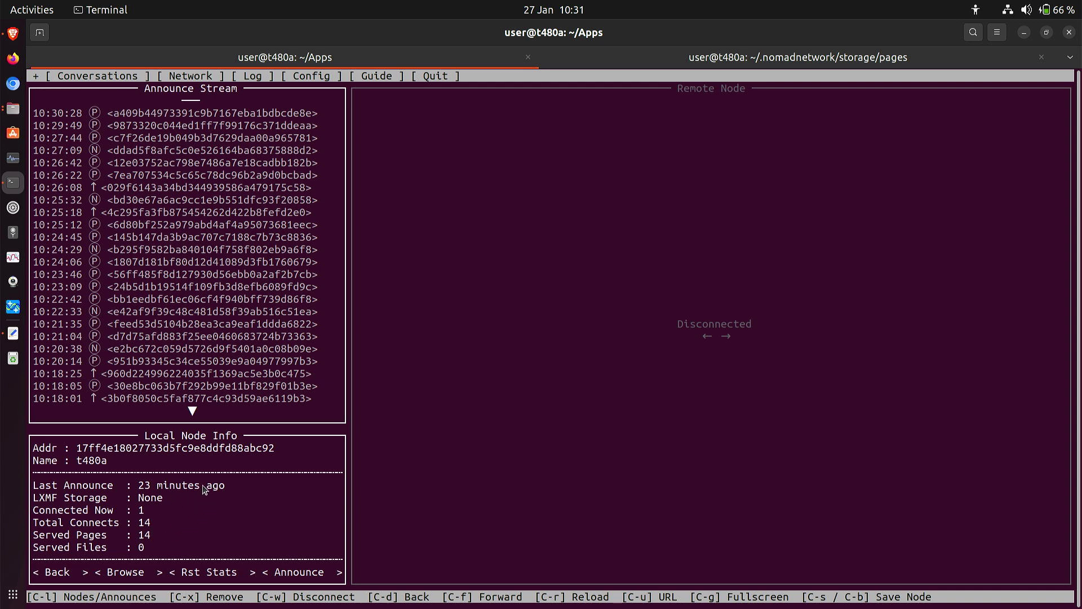
Browse the local node's /page/index.mu and verify it reads 'Hello World !'
{"action": "left_click", "coordinate": [125, 572]}
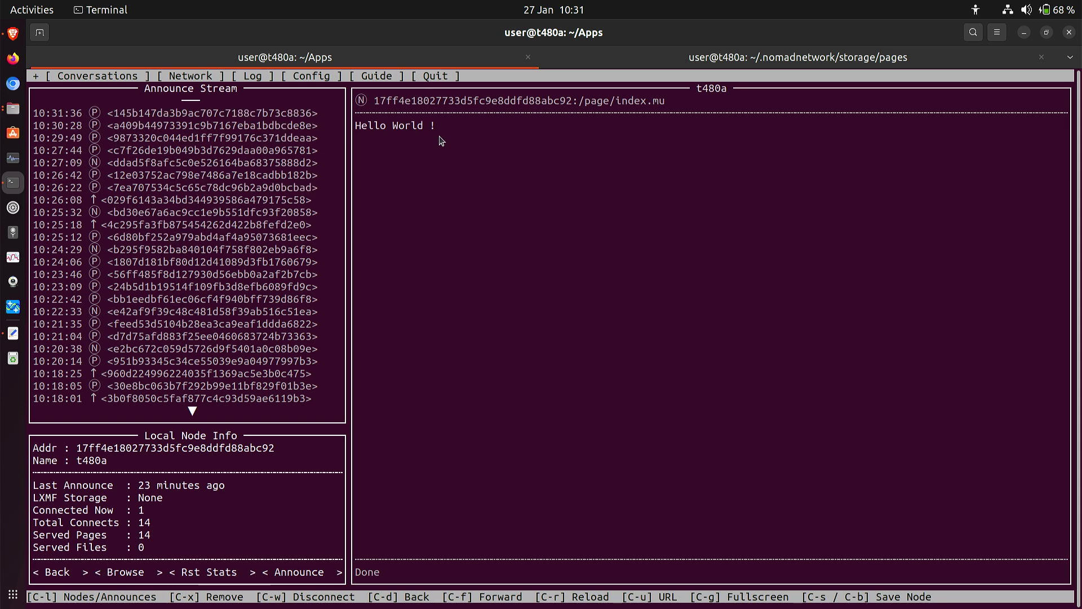
{"action": "key", "text": "alt+Tab"}
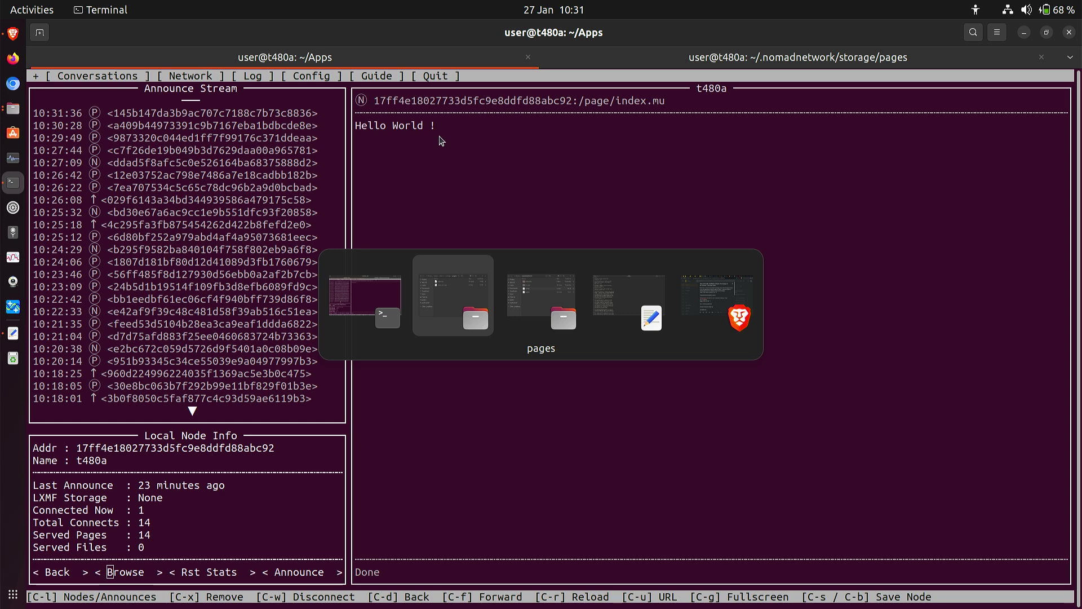
Copy the contact message and lxmf address from the Keep homepage note
{"action": "key", "text": "alt+Tab"}
{"action": "key", "text": "alt+Tab"}
{"action": "key", "text": "alt+Tab"}
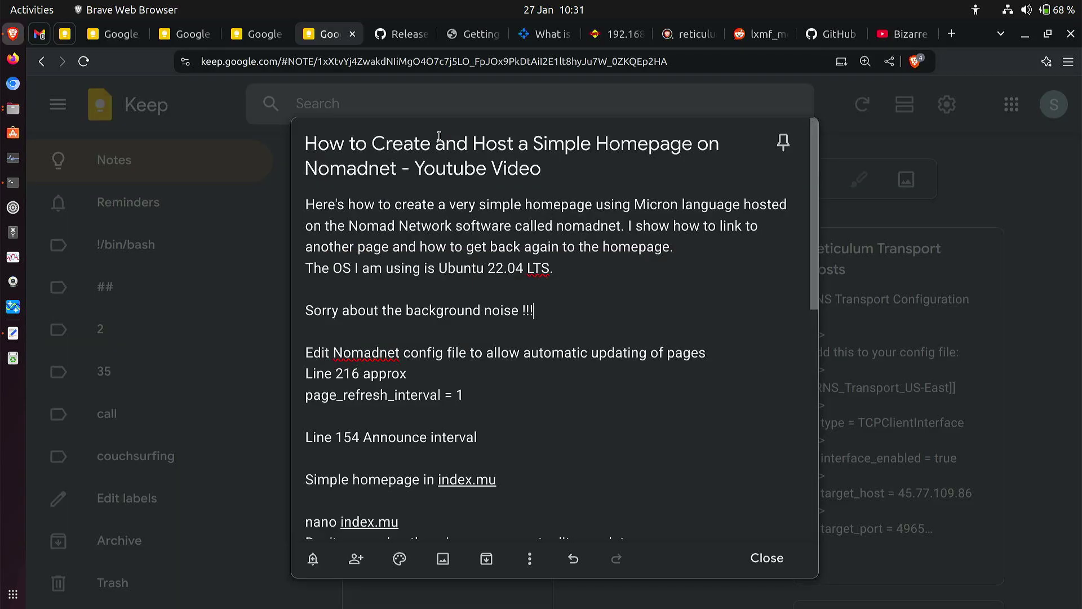
{"action": "scroll", "coordinate": [528, 321], "scroll_direction": "down", "scroll_amount": 5}
{"action": "scroll", "coordinate": [437, 282], "scroll_direction": "up", "scroll_amount": 2}
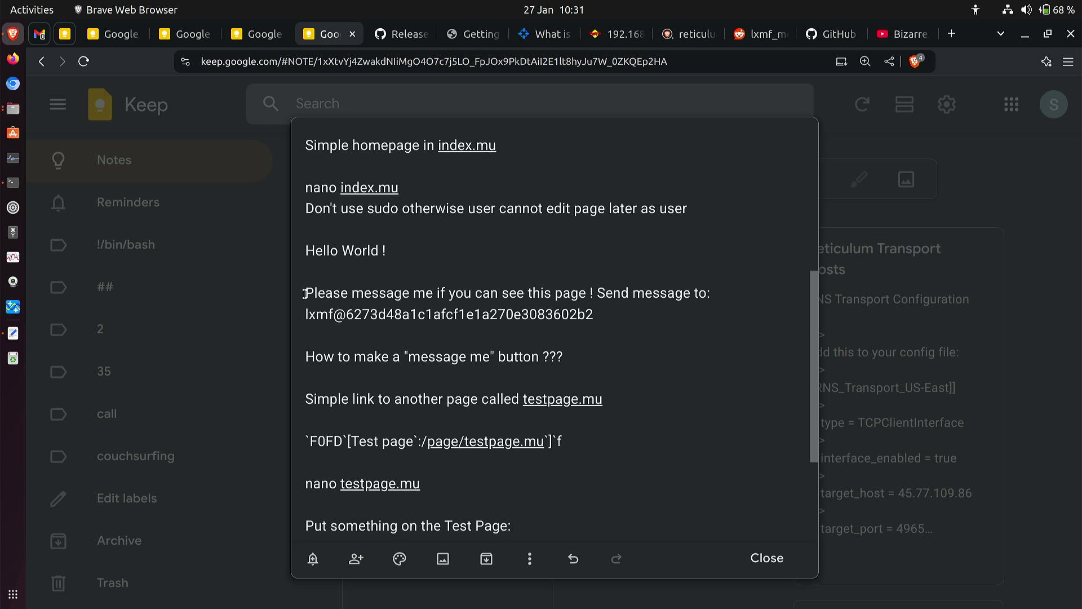
{"action": "left_click_drag", "start_coordinate": [305, 293], "coordinate": [607, 312]}
{"action": "key", "text": "ctrl+c"}
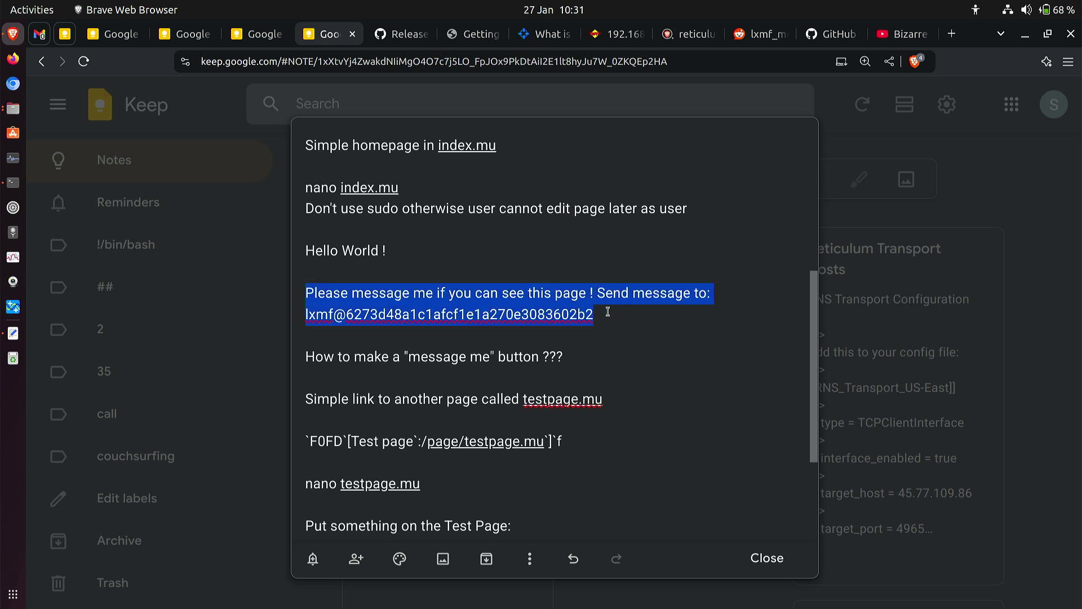
{"action": "key", "text": "alt+Tab"}
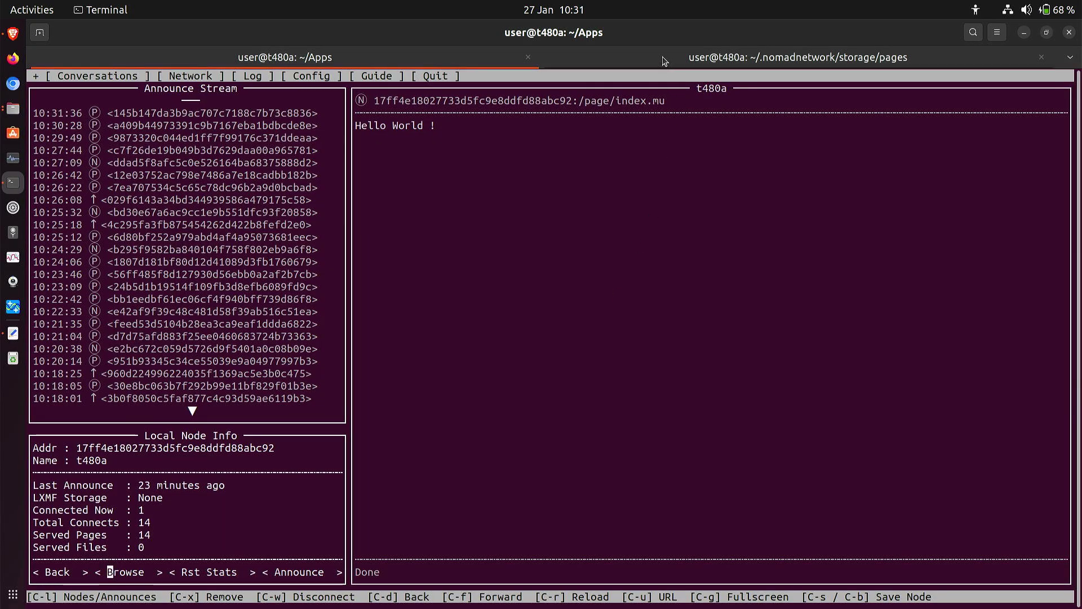
Paste the contact message and lxmf address below 'Hello World !' in index.mu and save
{"action": "left_click", "coordinate": [663, 58]}
{"action": "key", "text": "Return"}
{"action": "key", "text": "Return"}
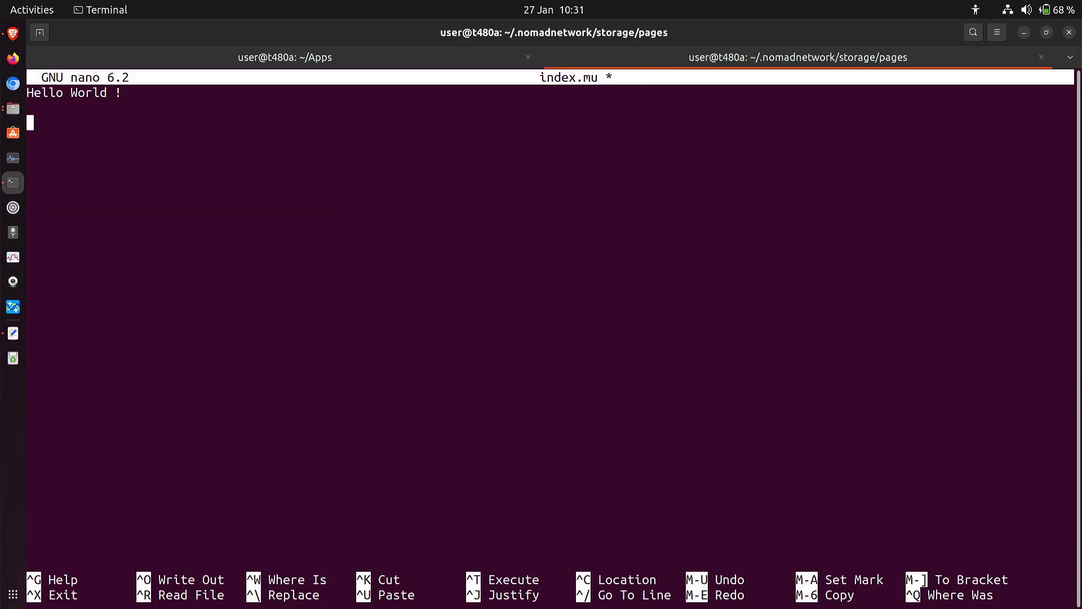
{"action": "key", "text": "ctrl+shift+v"}
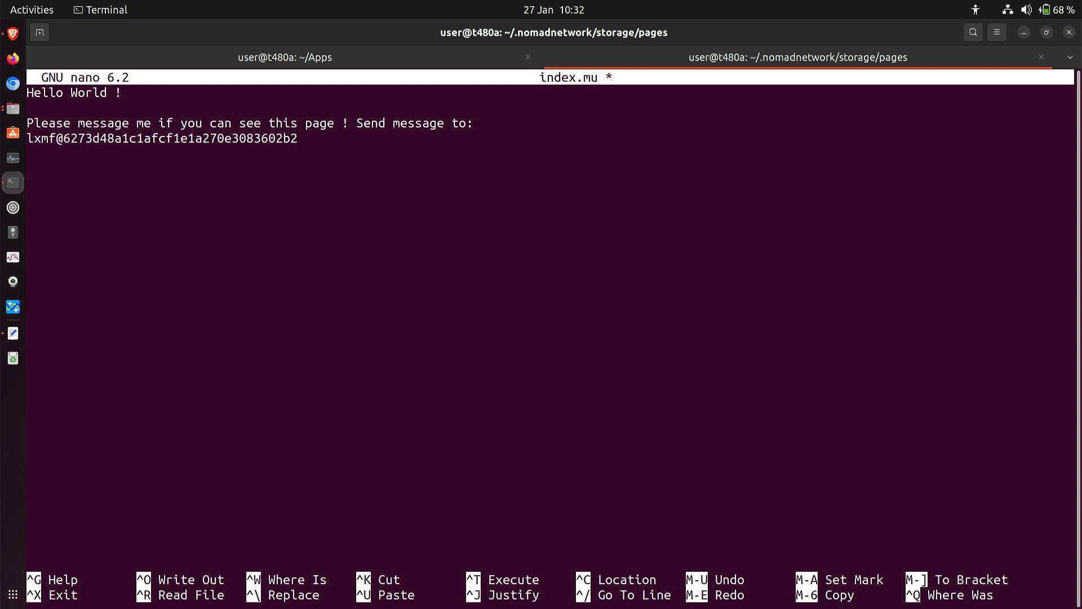
{"action": "key", "text": "ctrl+o"}
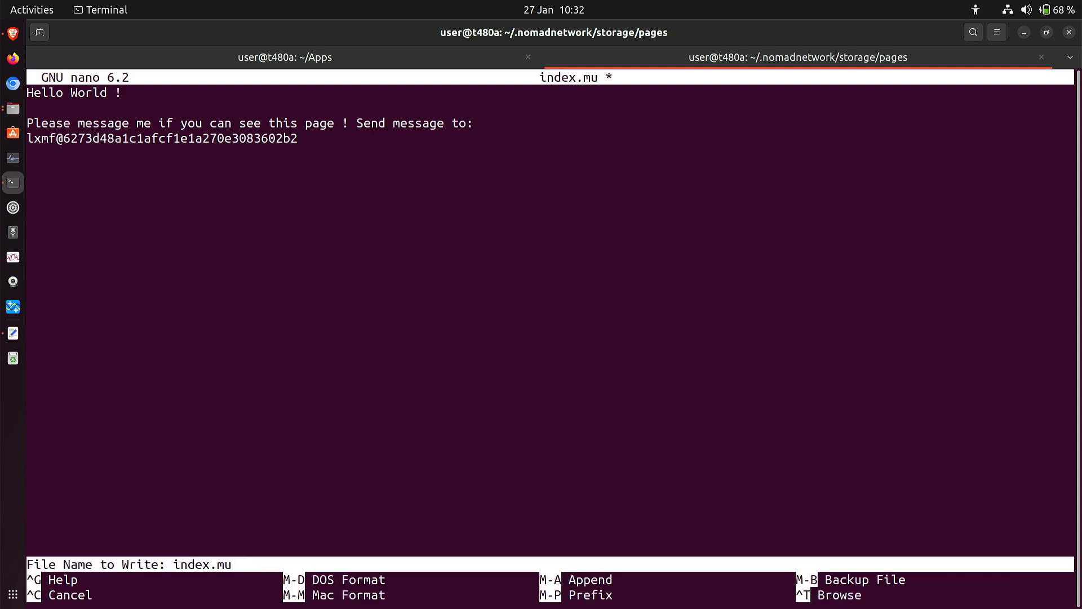
{"action": "key", "text": "Return"}
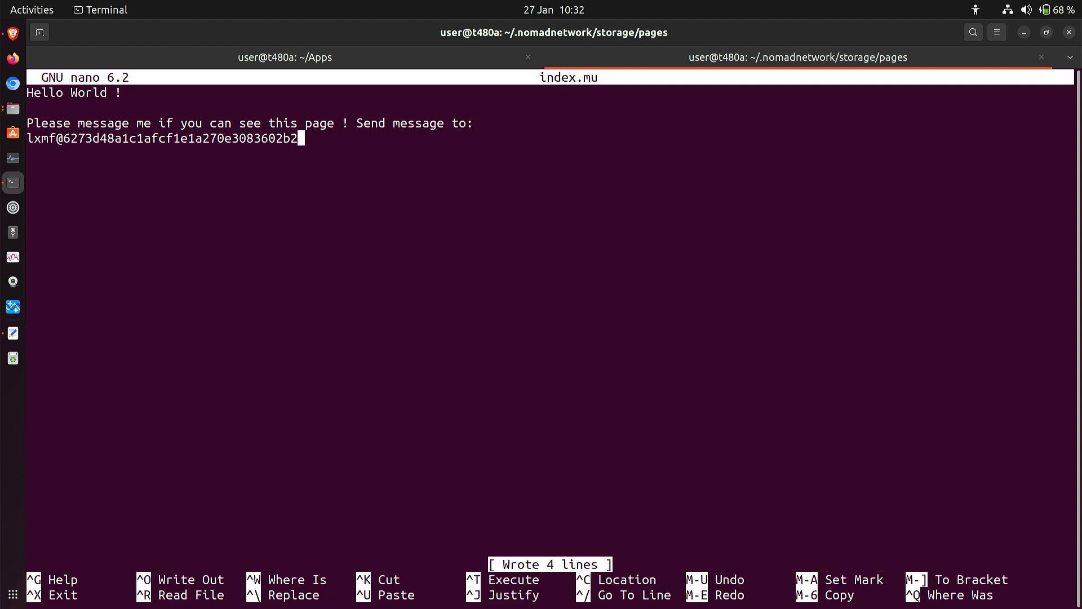
{"action": "key", "text": "alt+Tab"}
{"action": "key", "text": "alt+Tab"}
{"action": "key", "text": "alt+Tab"}
{"action": "key", "text": "alt+Tab"}
{"action": "key", "text": "alt+Tab"}
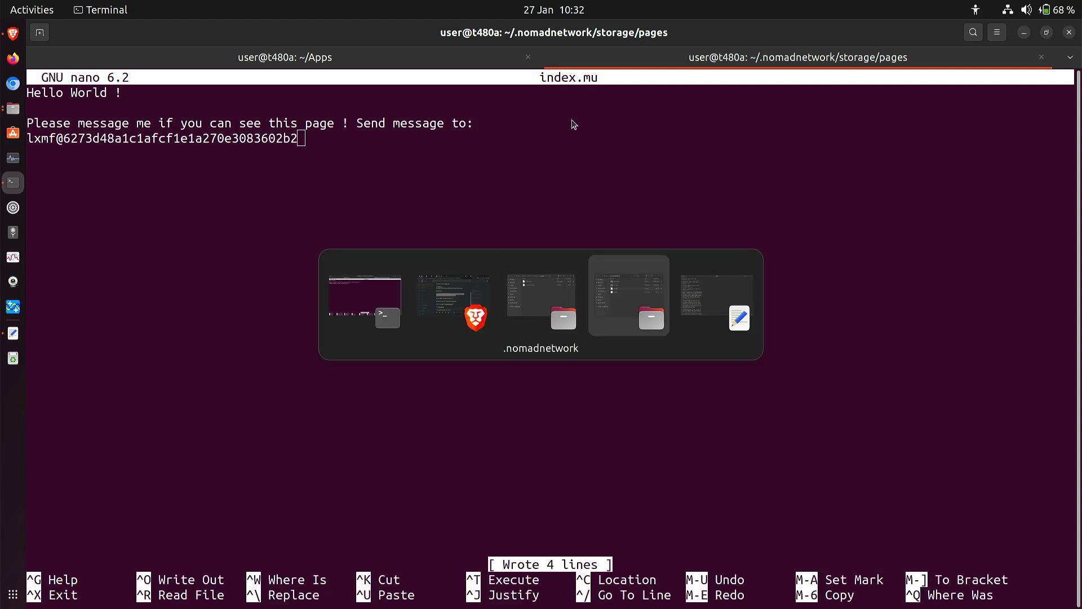
Reload index.mu in Nomad Network's browser to show the contact request, then view Conversations
{"action": "left_click", "coordinate": [397, 57]}
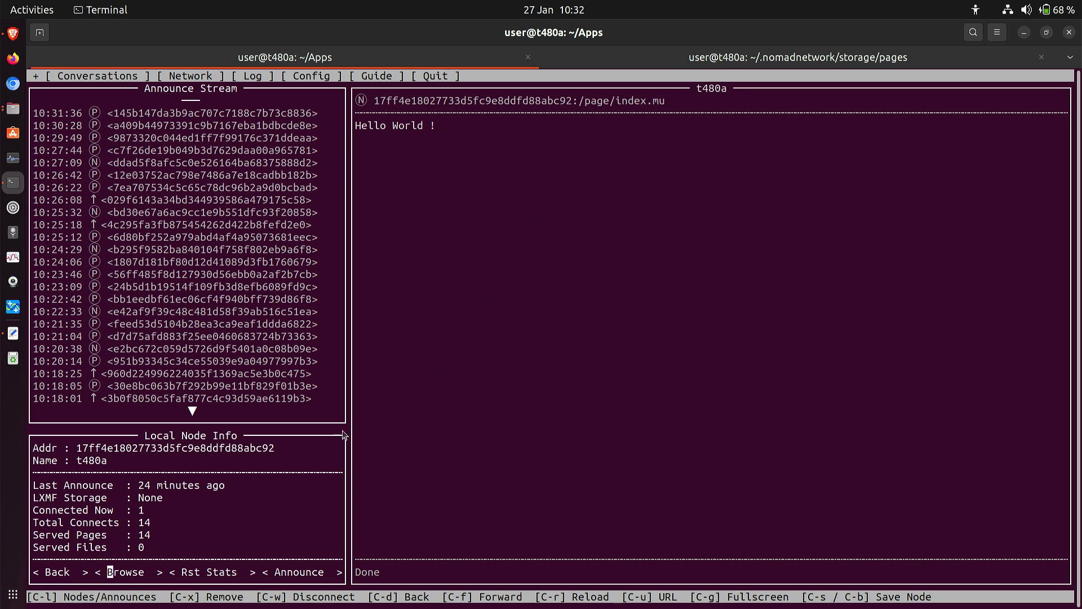
{"action": "left_click", "coordinate": [134, 577]}
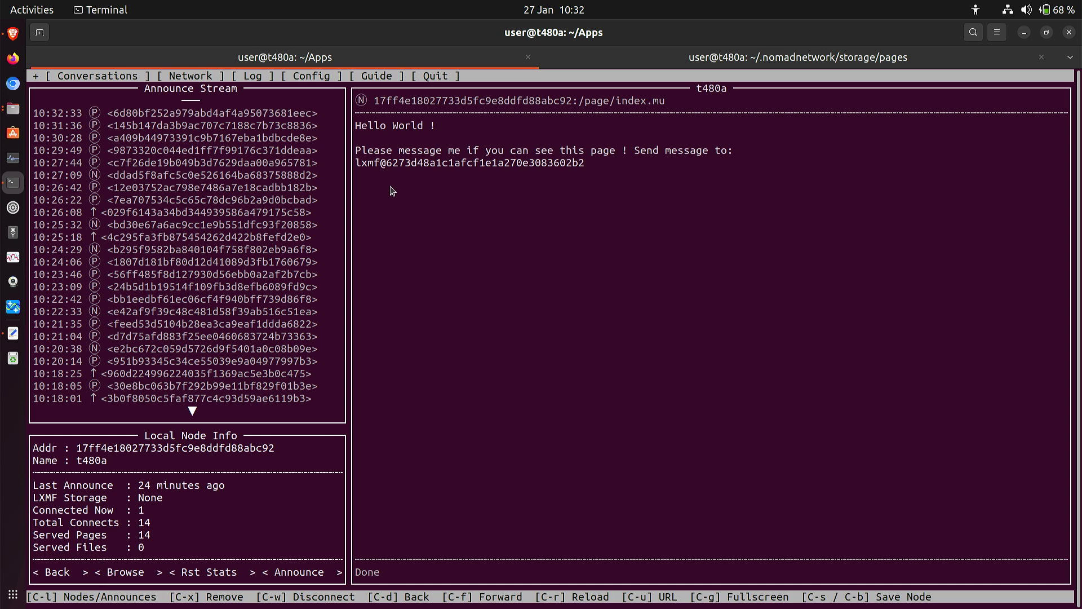
{"action": "left_click", "coordinate": [134, 73]}
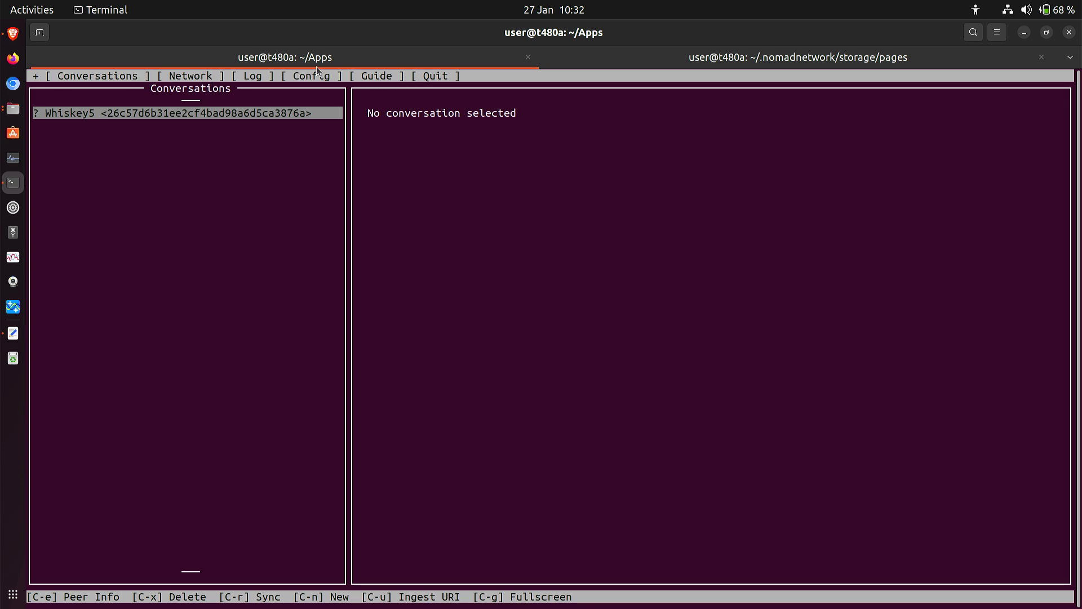
Return to Nomad Network's Network view, then switch to the terminal tab editing index.mu
{"action": "left_click", "coordinate": [216, 78]}
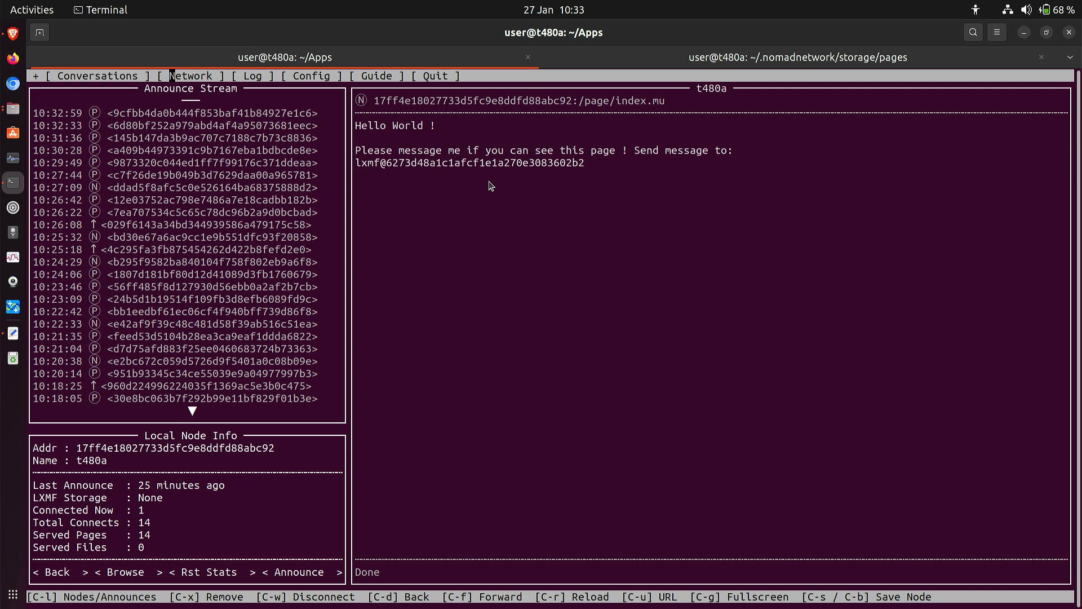
{"action": "left_click", "coordinate": [590, 57]}
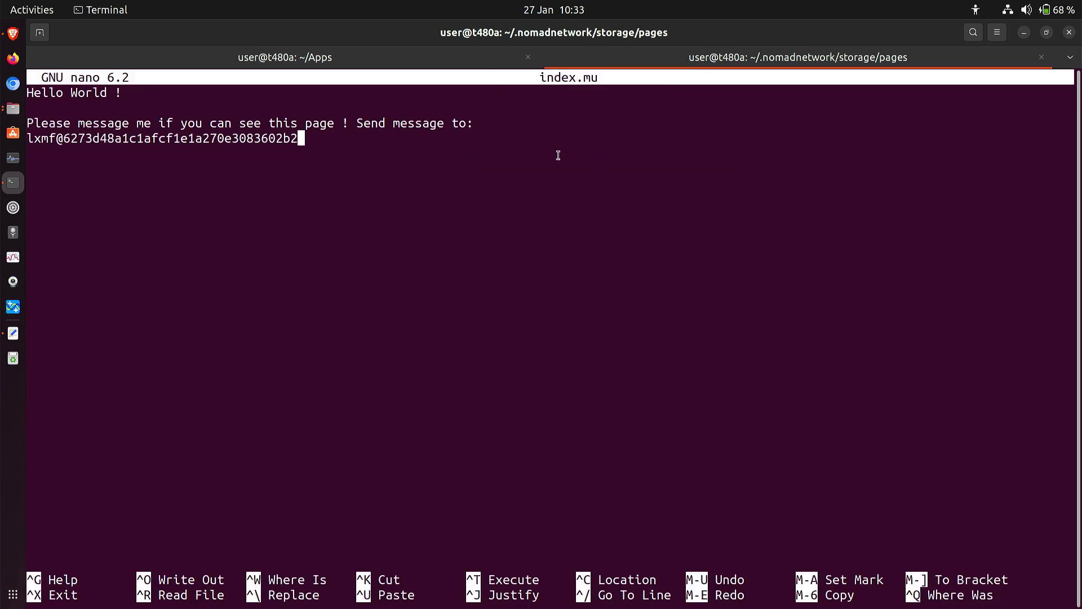
Exit nano on index.mu and enter the command nano testpage.mu at the shell
{"action": "key", "text": "ctrl+x"}
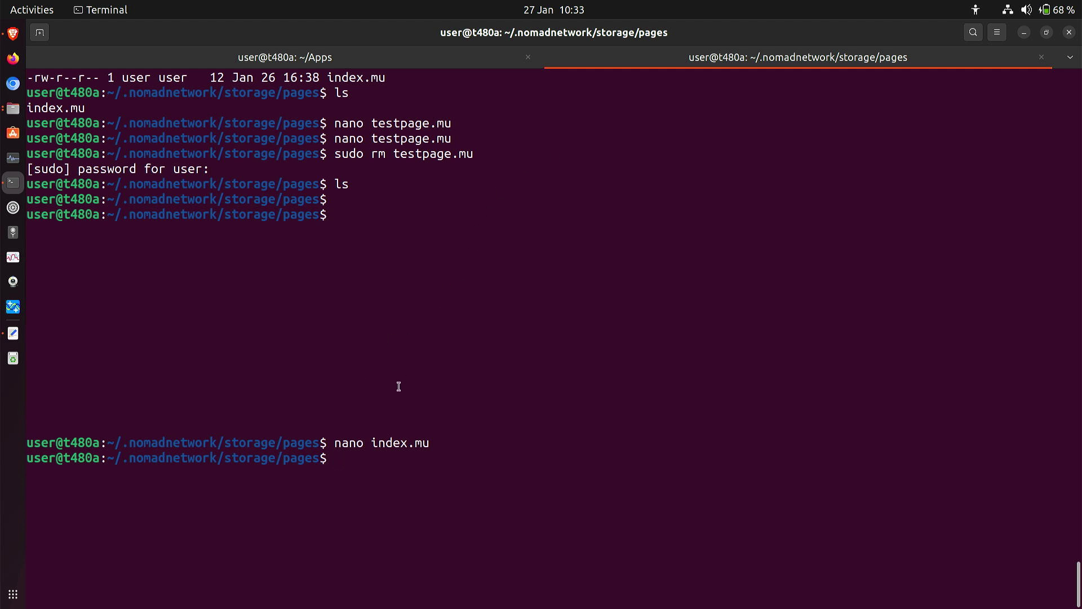
{"action": "key", "text": "XF86MonBrightnessUp"}
{"action": "type", "text": "nano testpage.mu"}
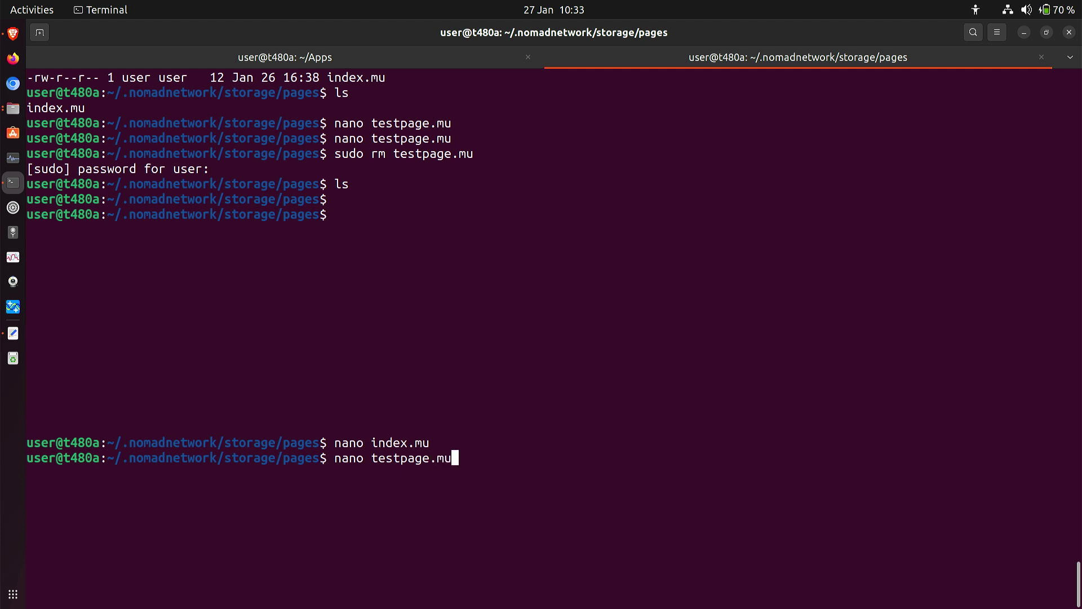
Create testpage.mu in nano with the line 'This is a test page' and save it
{"action": "key", "text": "Return"}
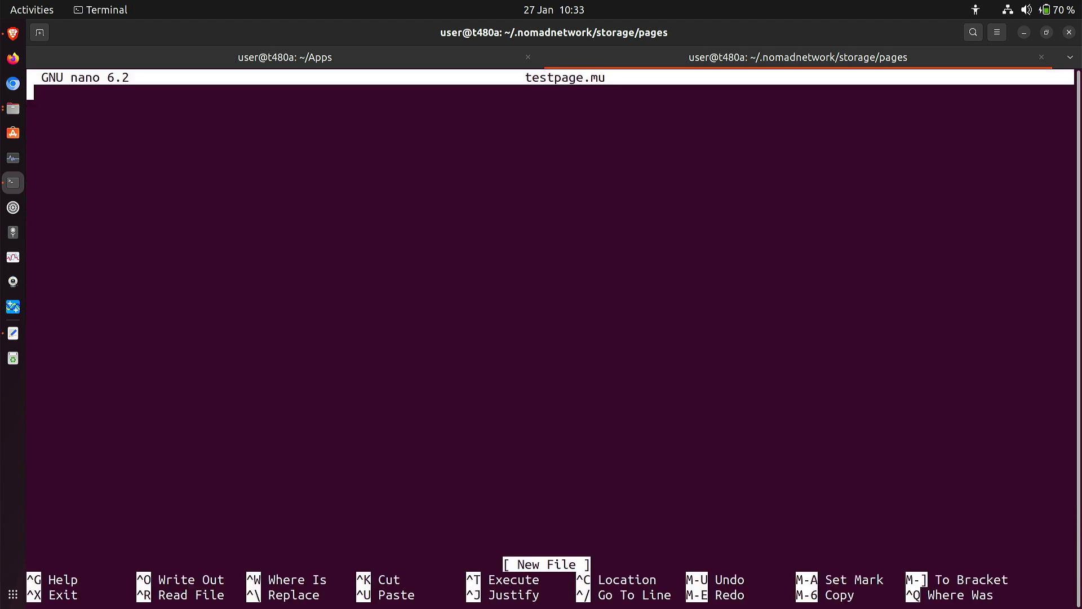
{"action": "type", "text": "This is a test "}
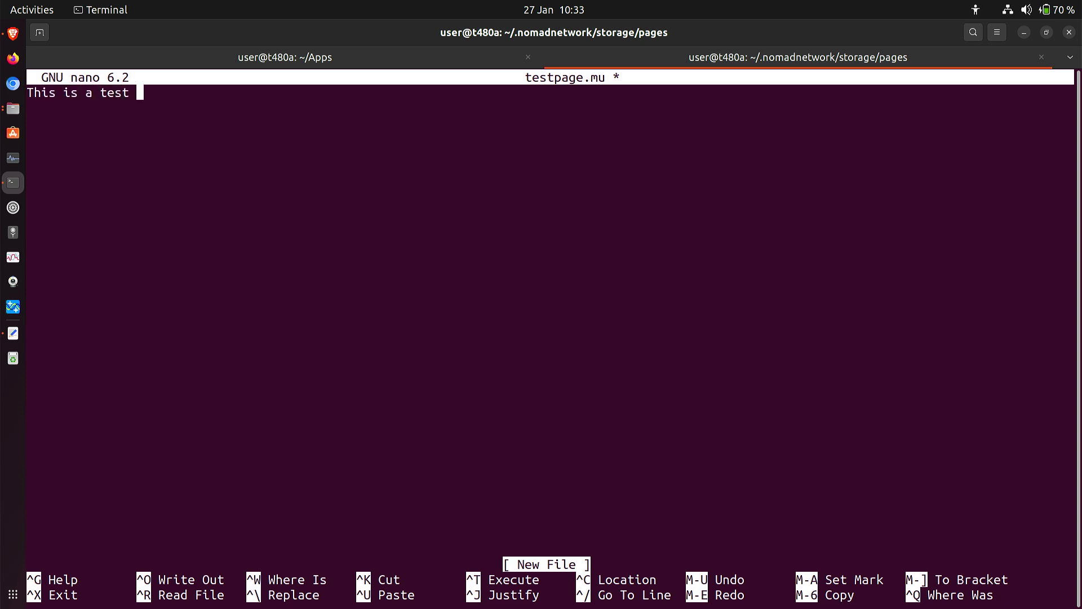
{"action": "type", "text": "pa"}
{"action": "key", "text": "BackSpace"}
{"action": "type", "text": "age"}
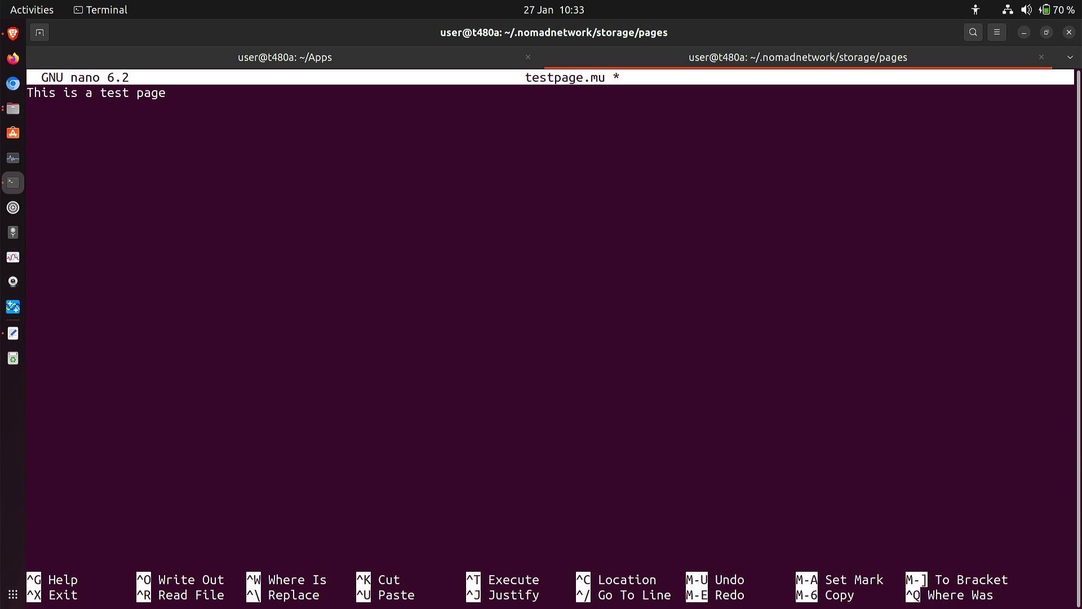
{"action": "key", "text": "ctrl+o"}
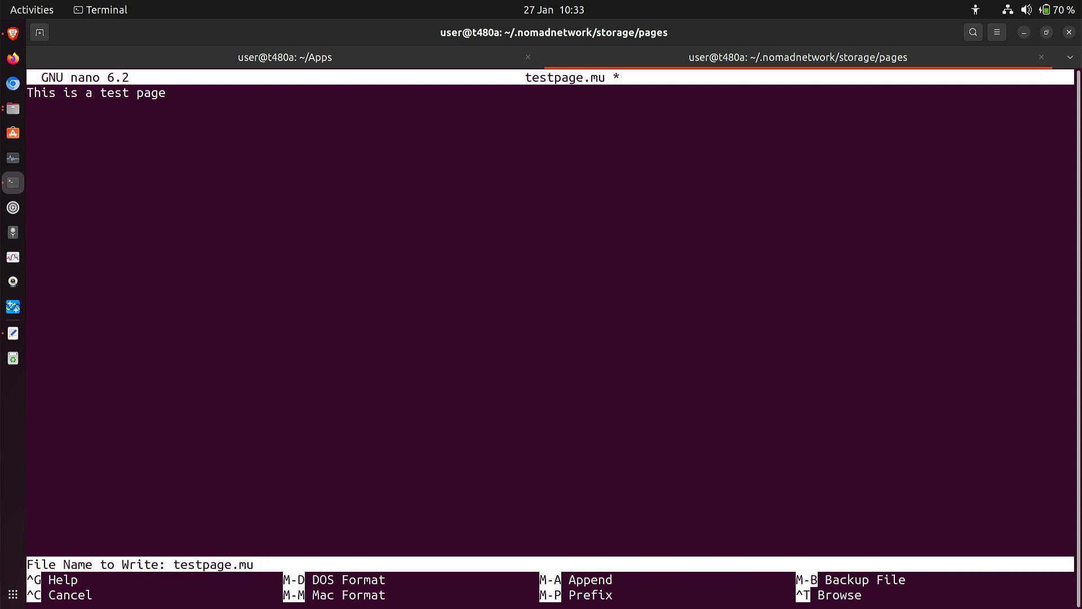
{"action": "key", "text": "Return"}
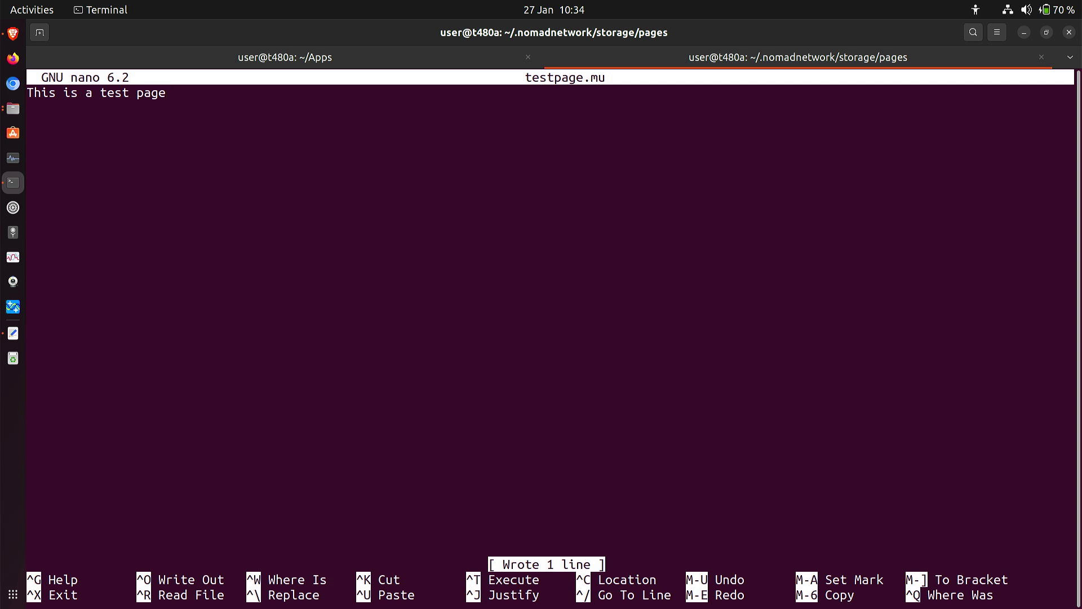
Open index.mu from the pages folder in Files into Text Editor
{"action": "key", "text": "alt+Tab"}
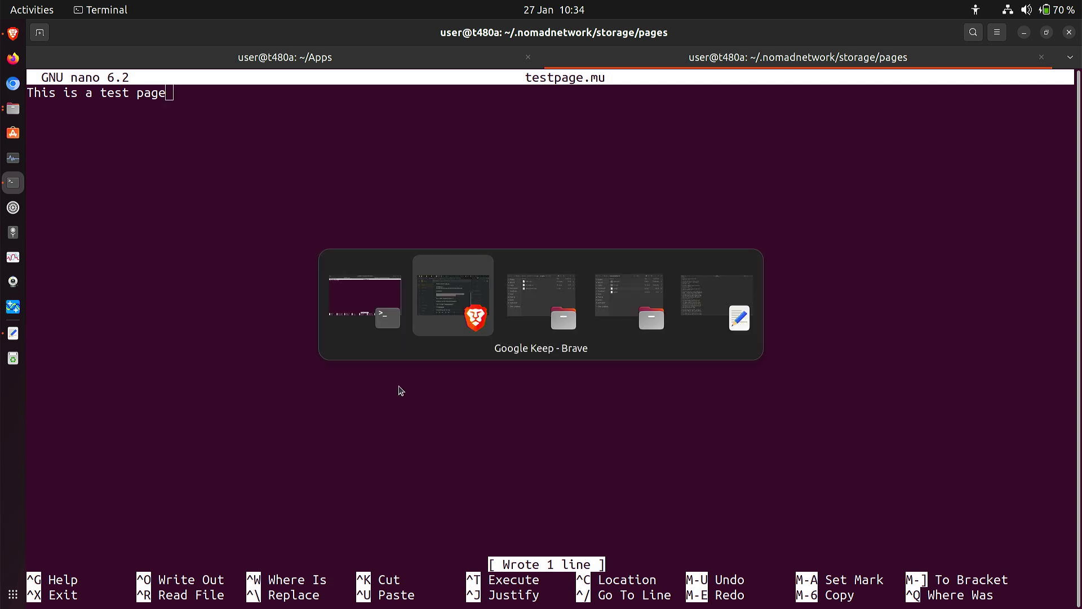
{"action": "key", "text": "alt+Tab"}
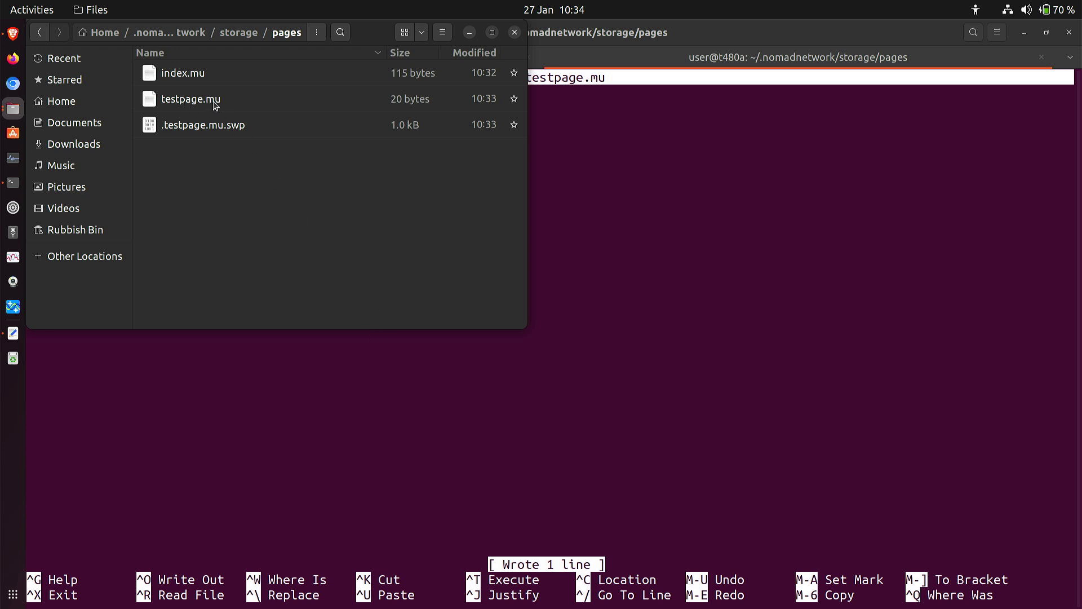
{"action": "double_click", "coordinate": [152, 77]}
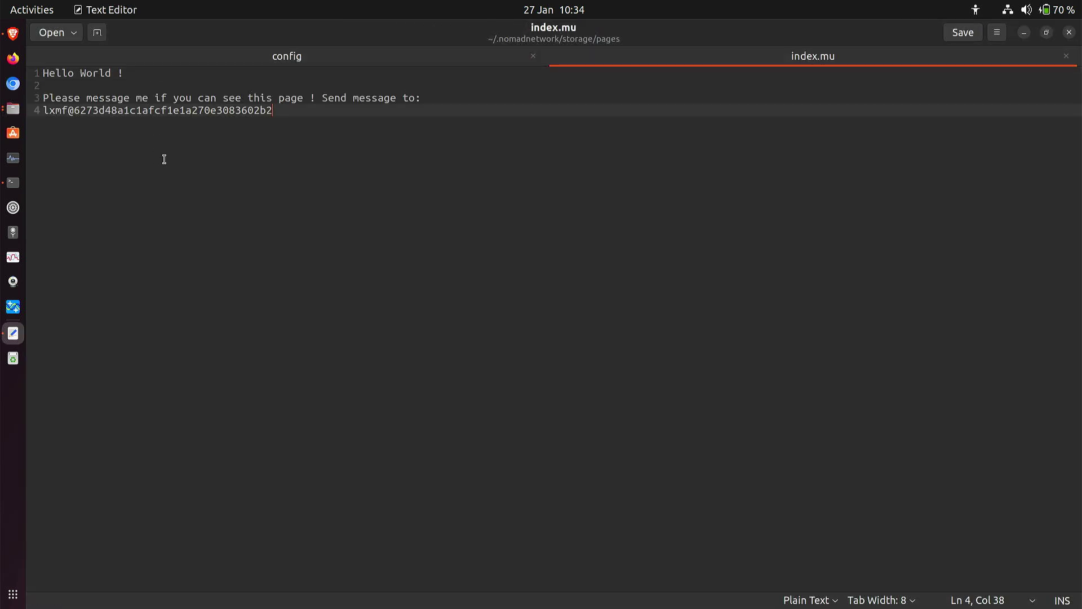
Add two blank lines after the lxmf address in index.mu and save it
{"action": "key", "text": "Return"}
{"action": "key", "text": "Return"}
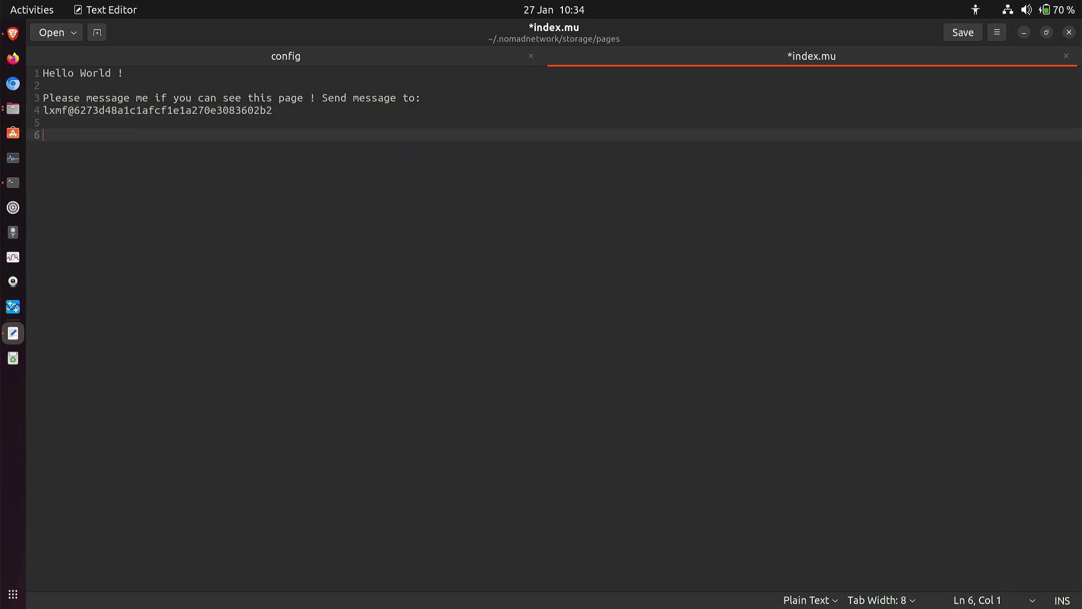
{"action": "key", "text": "XF86MonBrightnessUp"}
{"action": "key", "text": "ctrl+s"}
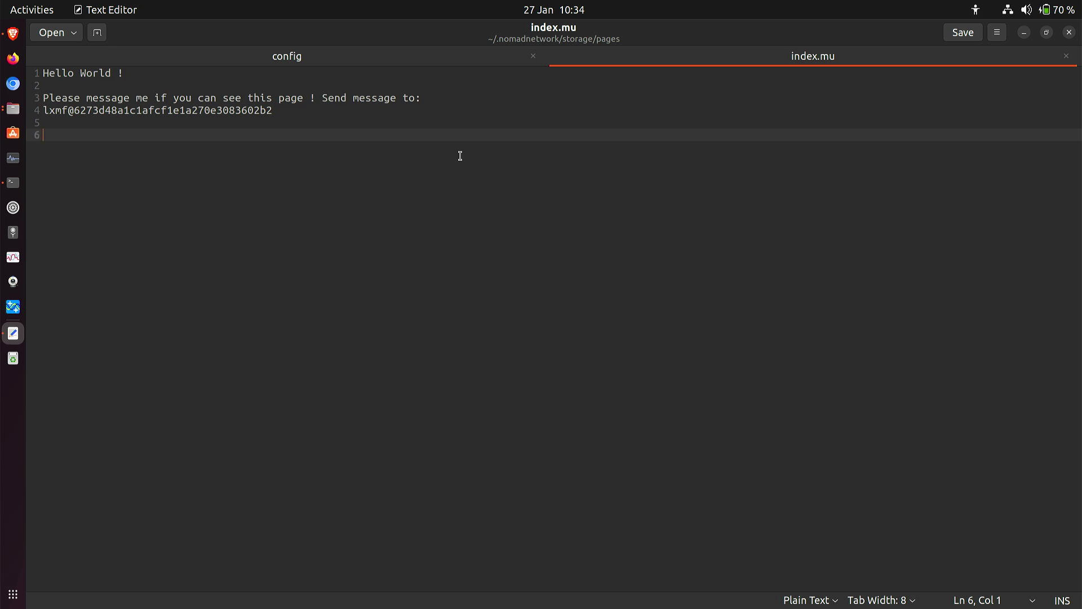
Switch to the Brave window showing the Google Keep notes
{"action": "key", "text": "alt+Tab"}
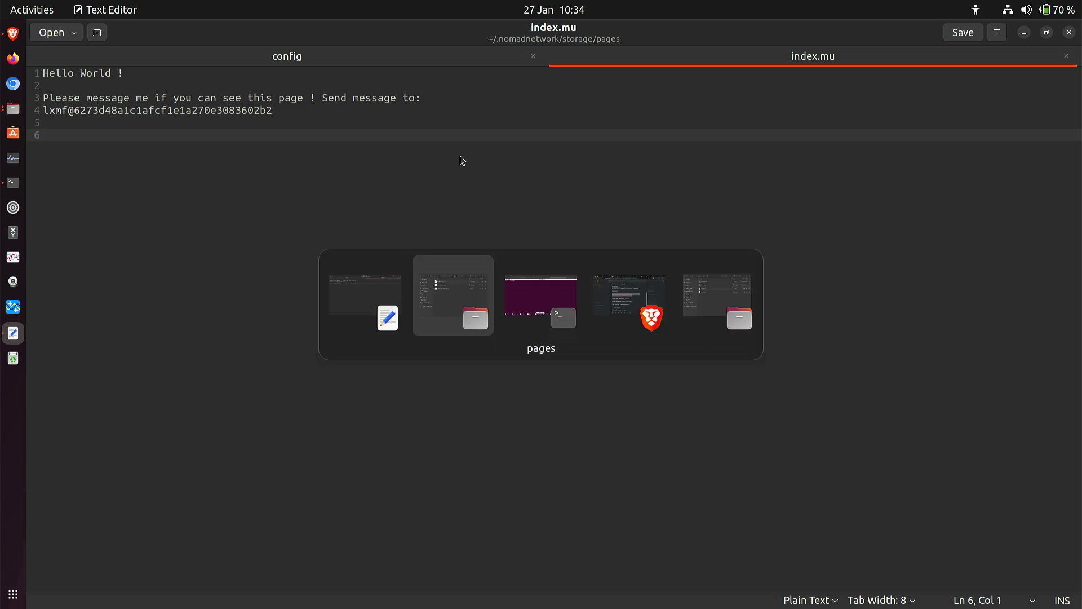
{"action": "key", "text": "alt+Tab"}
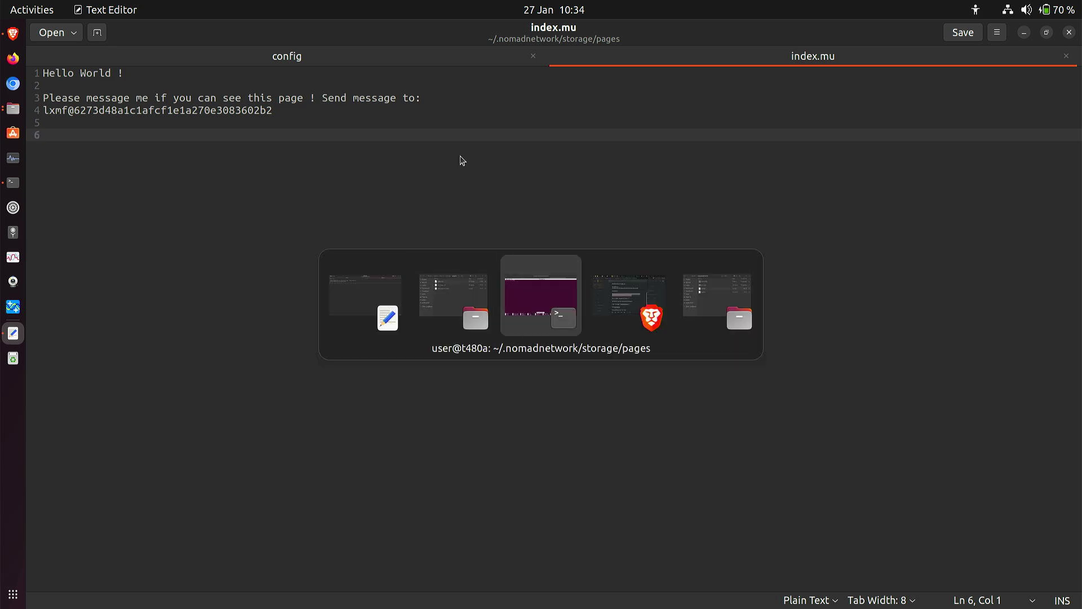
{"action": "key", "text": "alt+Tab"}
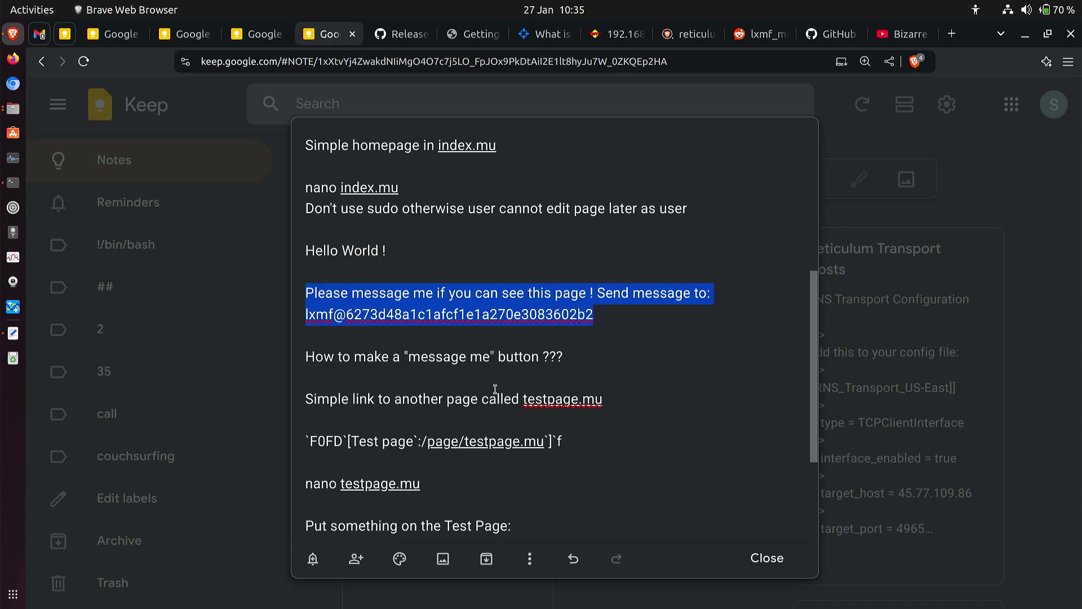
Copy the `F0FD`[Test page`:/page/testpage.mu`]`f link line from the Keep note into the clipboard
{"action": "left_click_drag", "start_coordinate": [576, 447], "coordinate": [303, 443]}
{"action": "key", "text": "ctrl+c"}
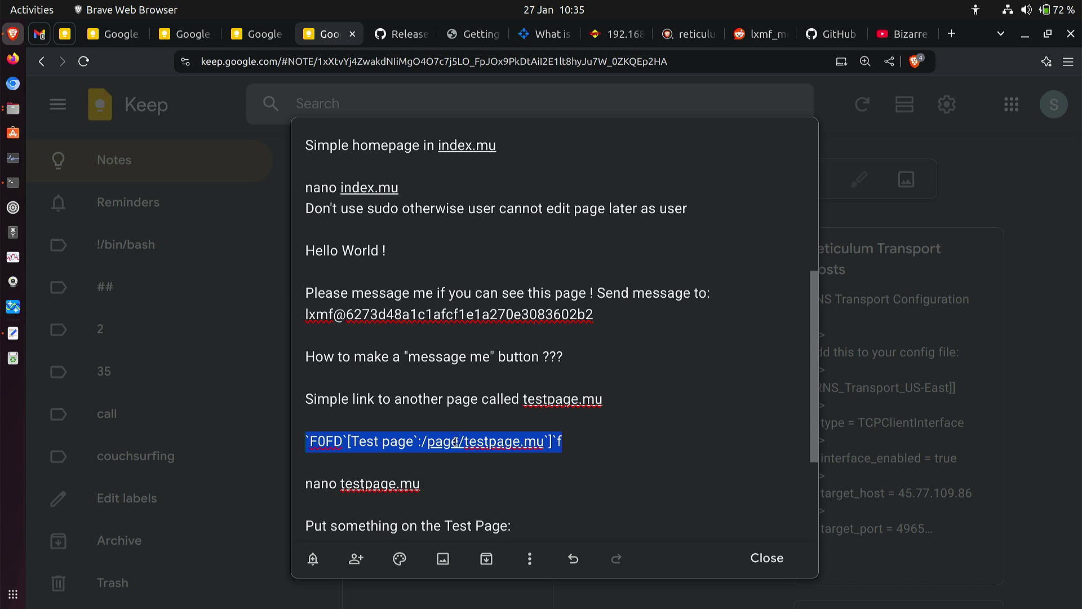
{"action": "key", "text": "alt+Tab"}
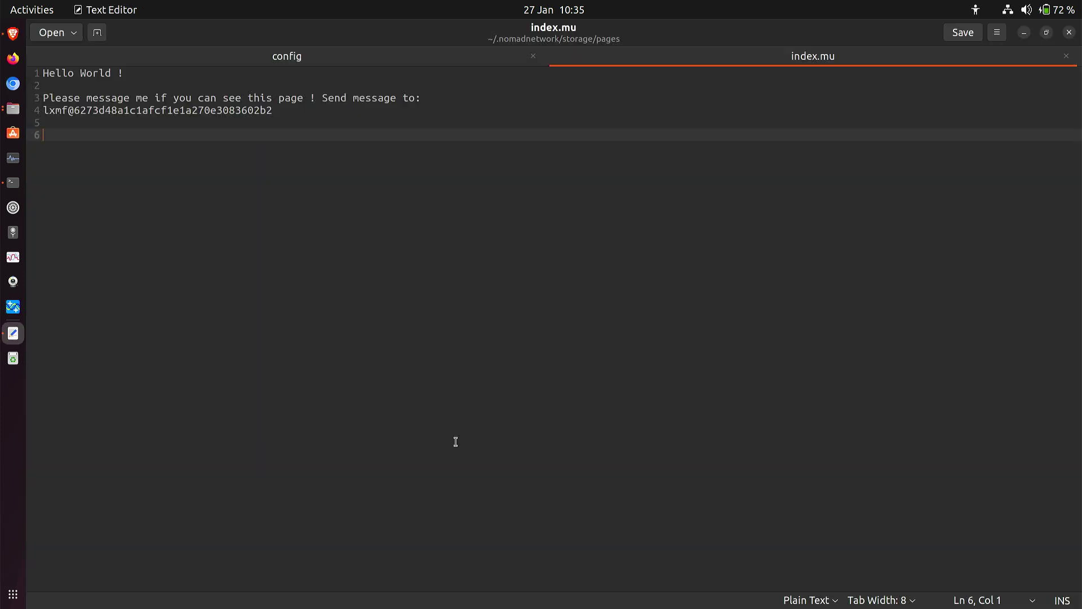
Paste the Test page link markup onto line 6 of index.mu and save it
{"action": "key", "text": "ctrl+v"}
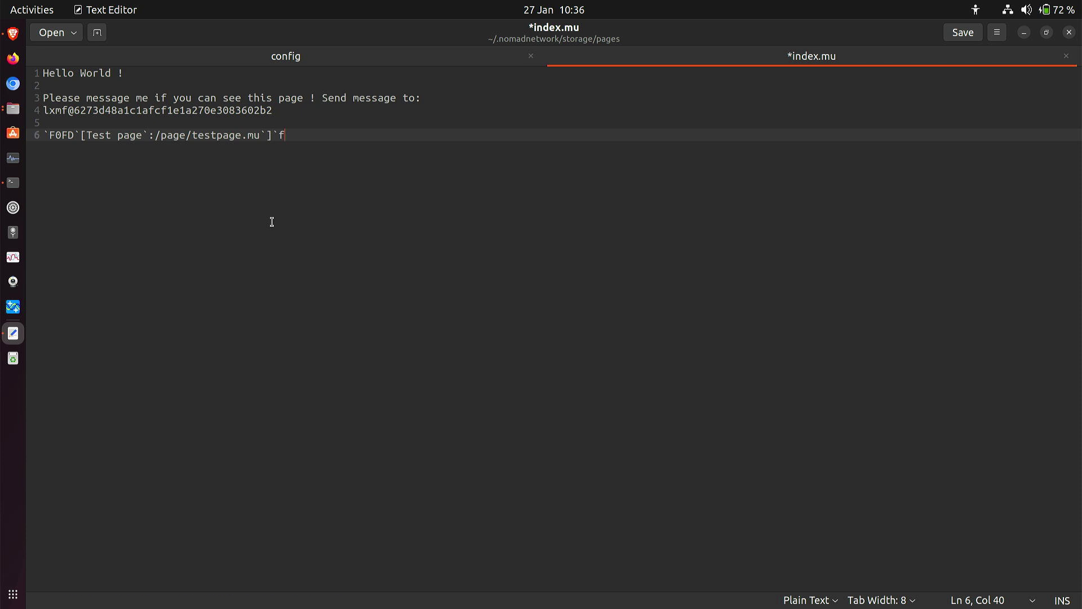
{"action": "key", "text": "ctrl+s"}
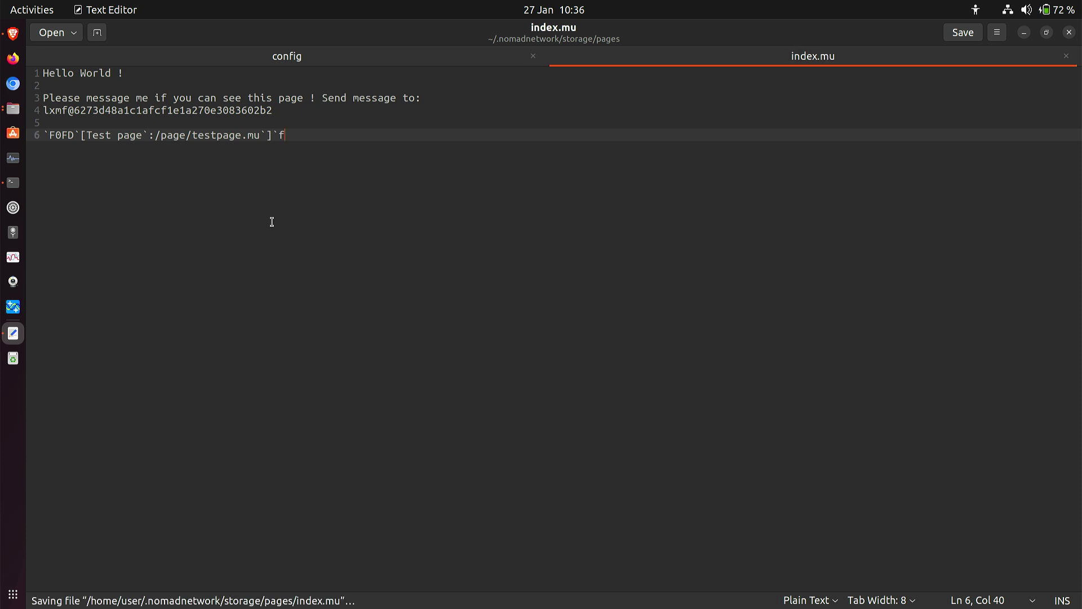
{"action": "key", "text": "alt+Tab"}
{"action": "key", "text": "alt+Tab"}
{"action": "key", "text": "alt+Tab"}
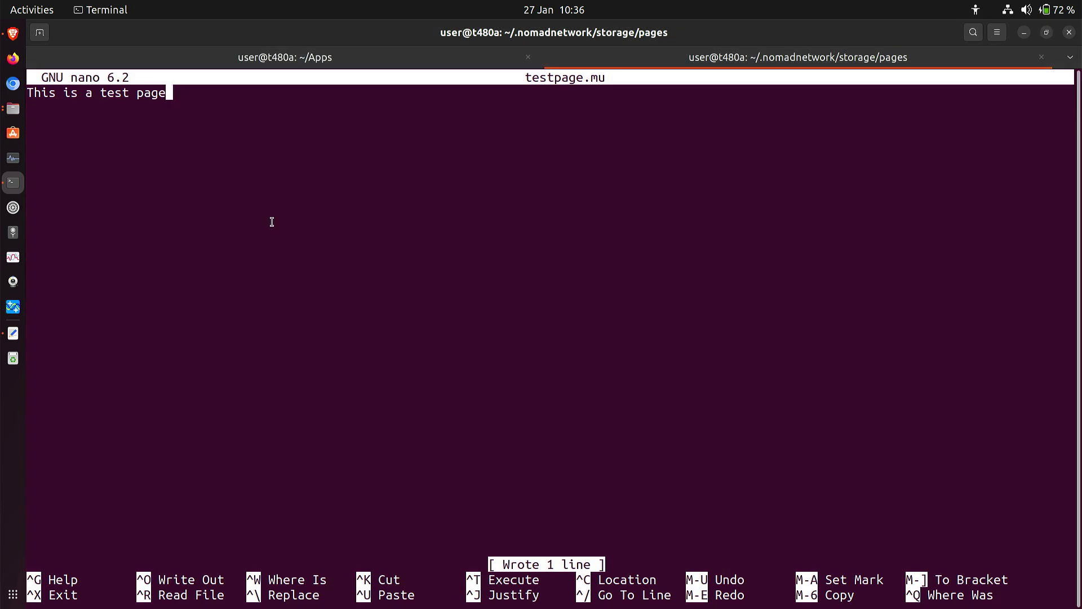
Reload the node page in Nomad Network and follow the new Test page link to testpage.mu
{"action": "left_click", "coordinate": [305, 57]}
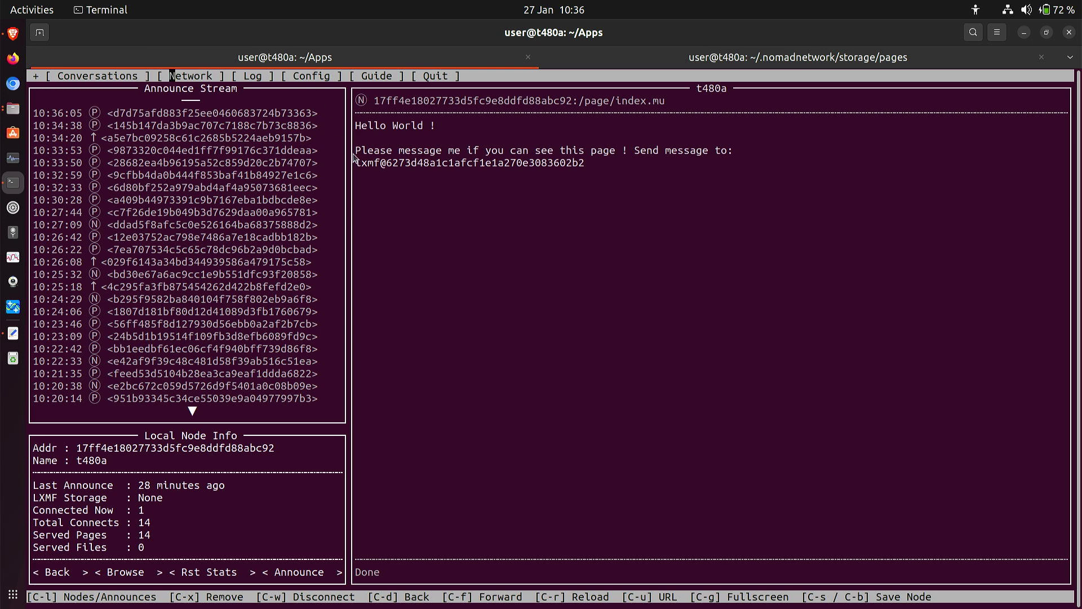
{"action": "left_click", "coordinate": [142, 573]}
{"action": "left_click", "coordinate": [375, 187]}
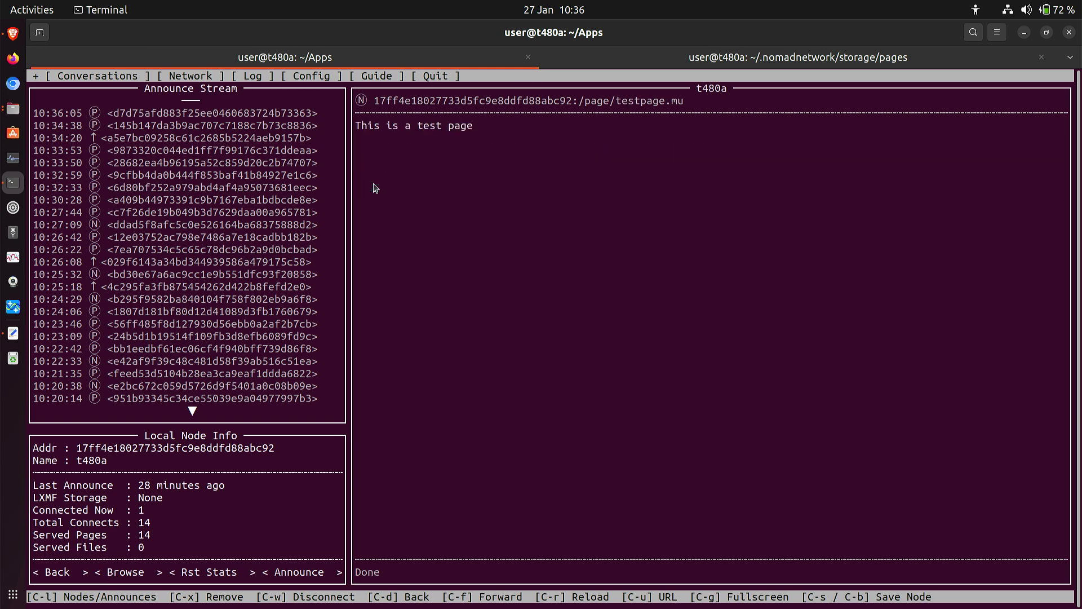